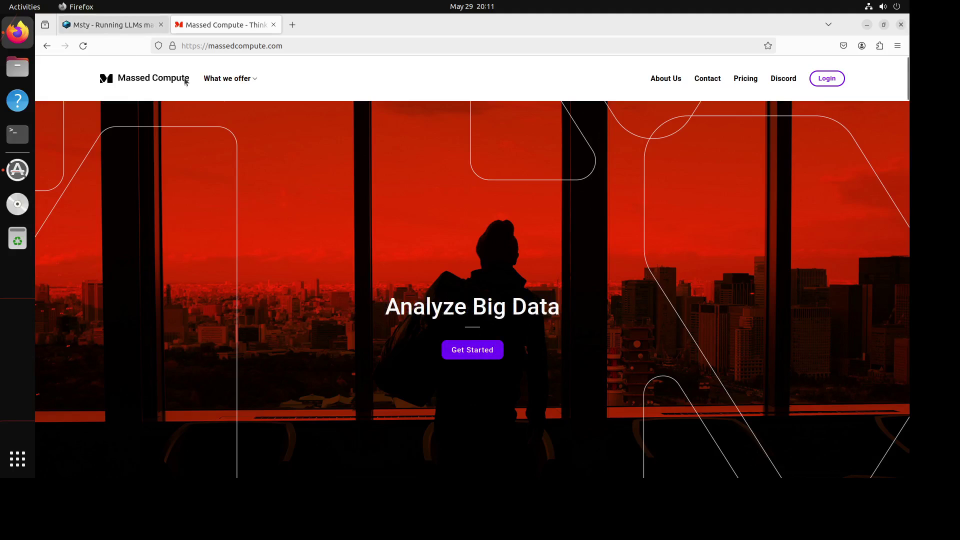
# Download the Linux x64 AppImage build of Msty from msty.app and show the downloaded file in its folder
pyautogui.hotkey('ctrl', 'pageup')
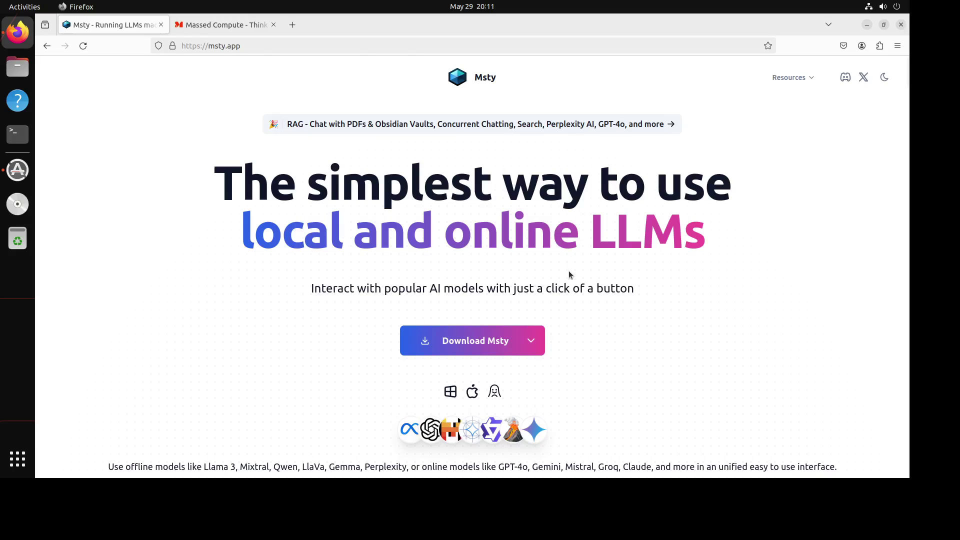
pyautogui.click(532, 343)
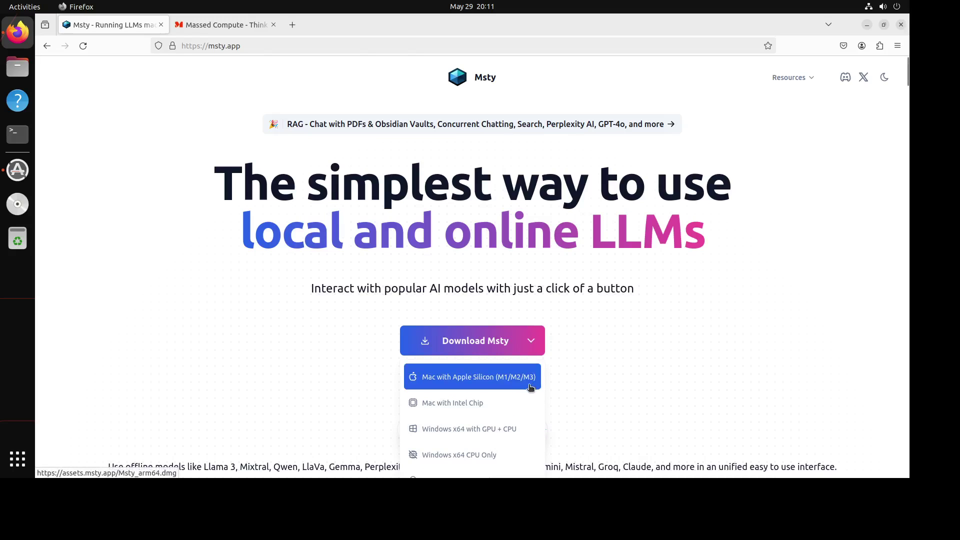
pyautogui.scroll(-5, 757, 322)
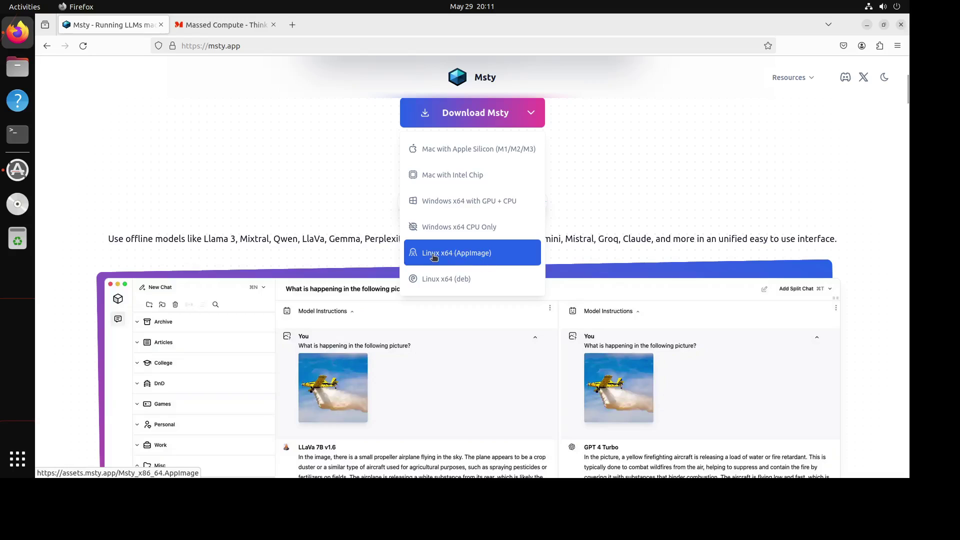
pyautogui.click(433, 255)
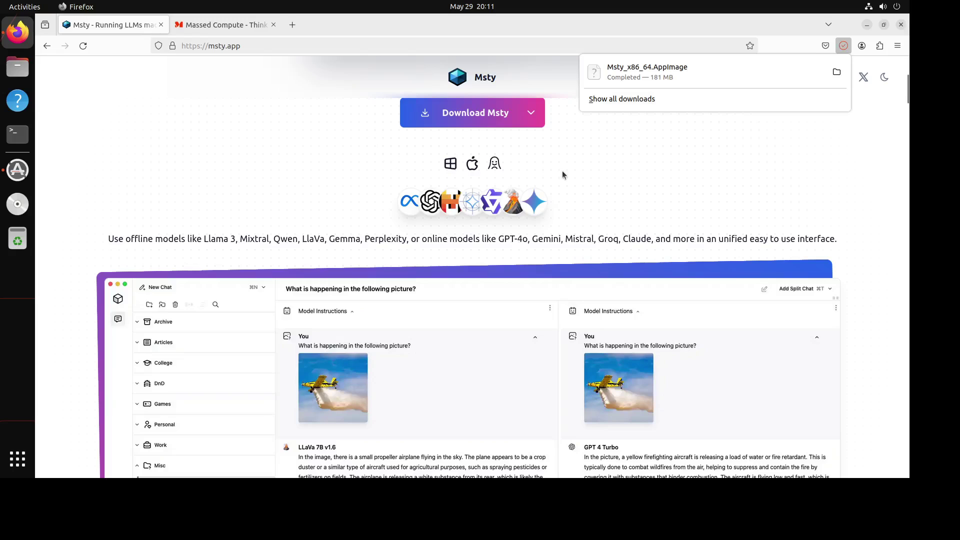
pyautogui.click(837, 73)
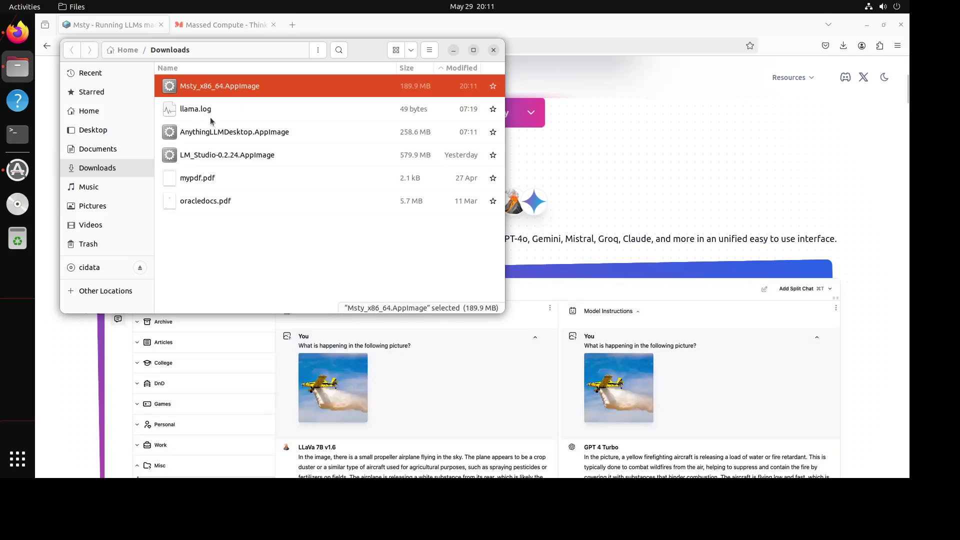
pyautogui.moveTo(361, 48); pyautogui.dragTo(394, 129)
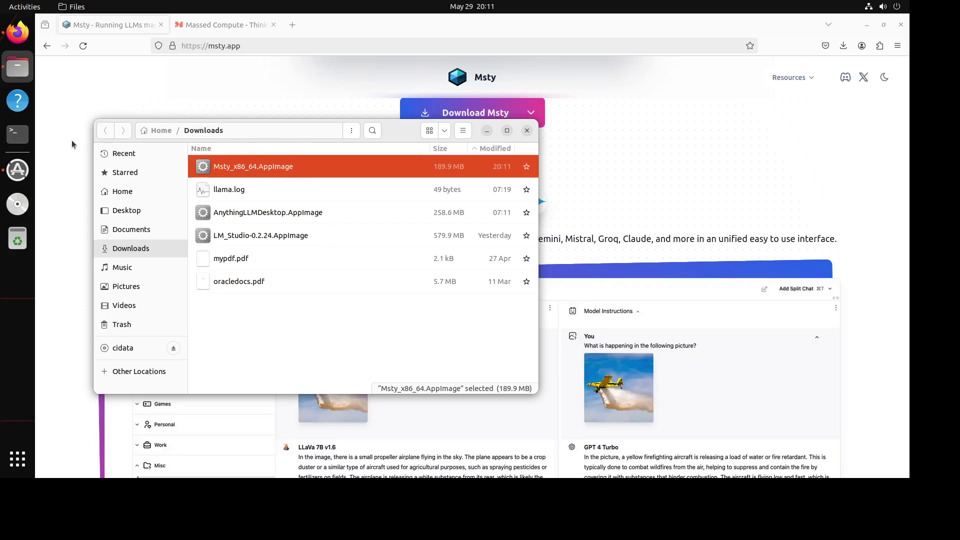
# In a Terminal, change to the Downloads directory and list its files
pyautogui.click(17, 134)
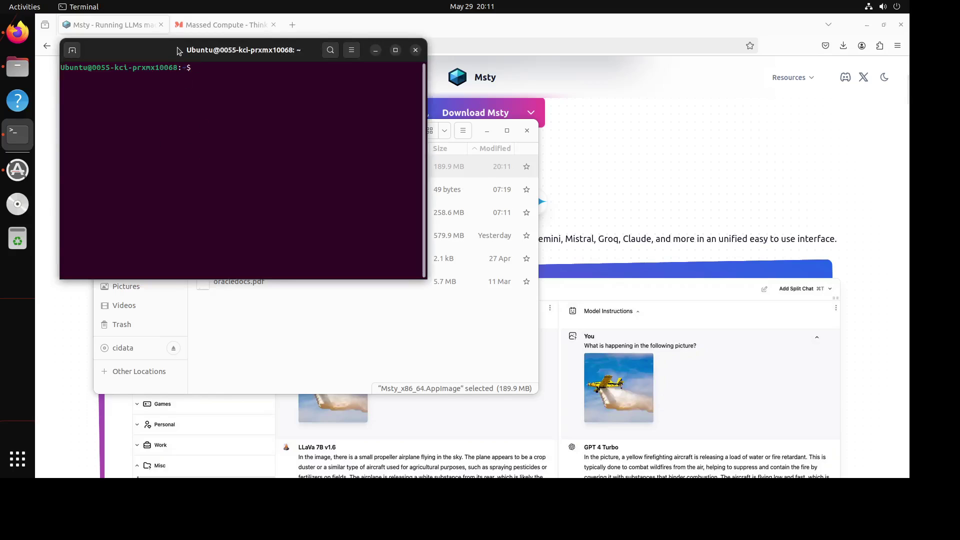
pyautogui.moveTo(179, 54); pyautogui.dragTo(267, 134)
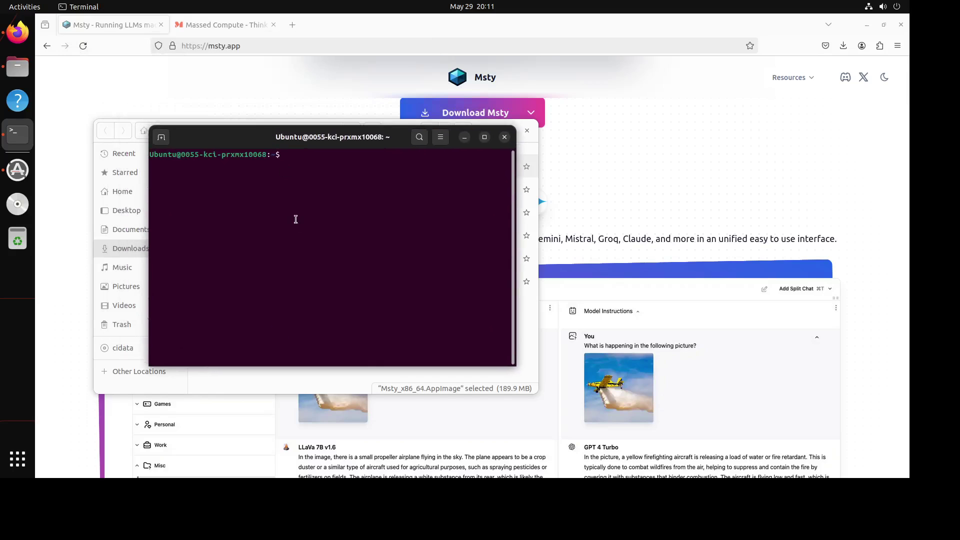
pyautogui.write('cd Dow')
pyautogui.press('Tab')
pyautogui.press('Return')
pyautogui.write('ls')
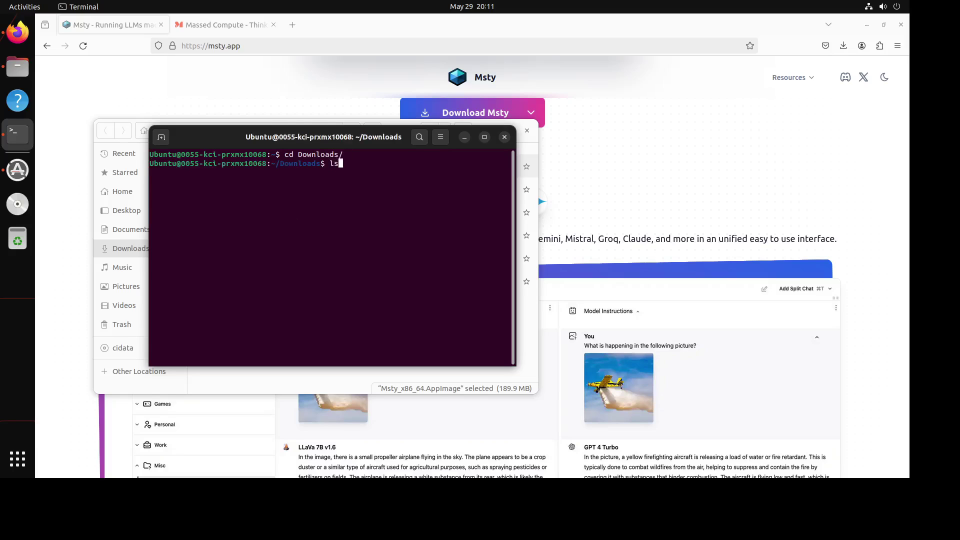
pyautogui.press('Return')
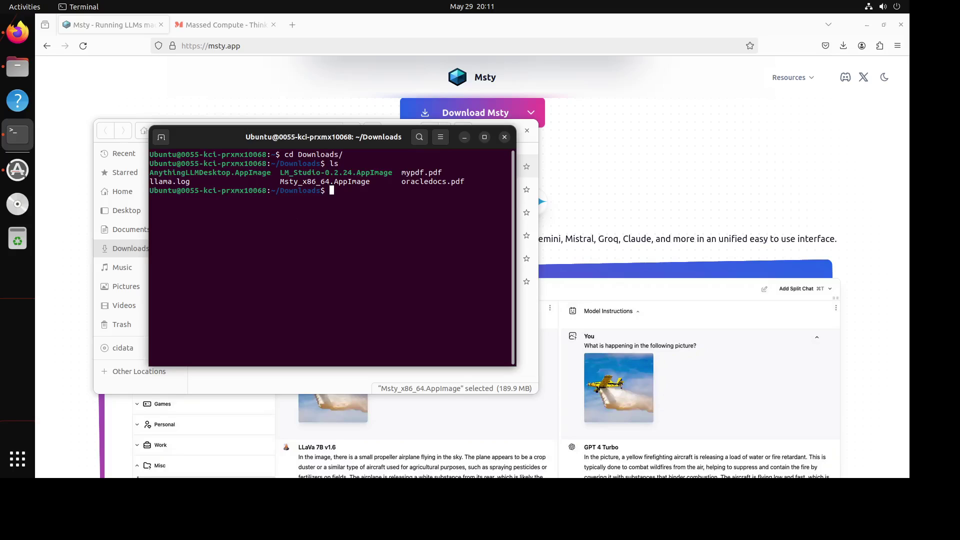
# List the detailed permissions of Msty_x86_64.AppImage with ls -ltr
pyautogui.write('ls -ltr')
pyautogui.write('M')
pyautogui.press('Tab')
pyautogui.press('Return')
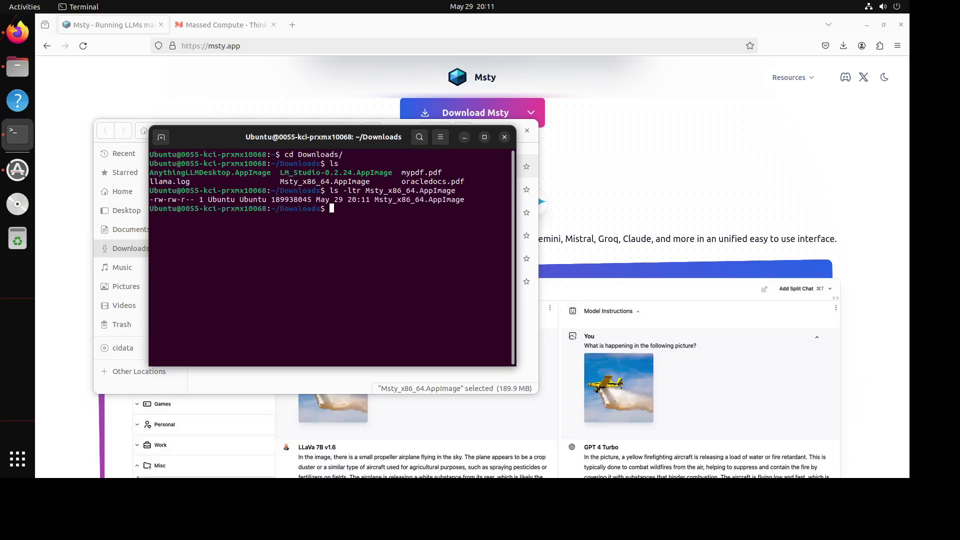
# Try to run ./Msty_x86_64.AppImage from the Downloads directory
pyautogui.write('./Mst')
pyautogui.press('BackSpace')
pyautogui.press('BackSpace')
pyautogui.press('BackSpace')
pyautogui.press('BackSpace')
pyautogui.write('/Msty')
pyautogui.press('Tab')
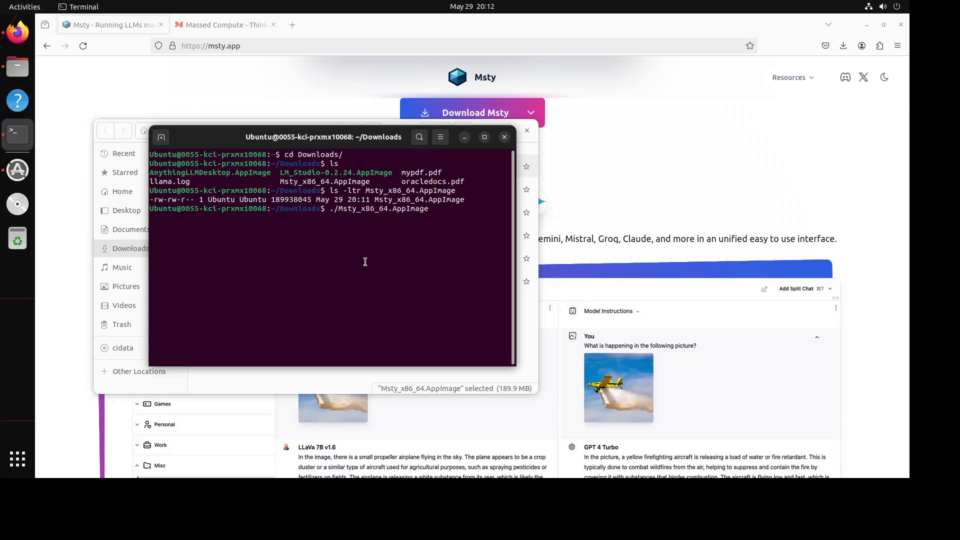
pyautogui.press('Return')
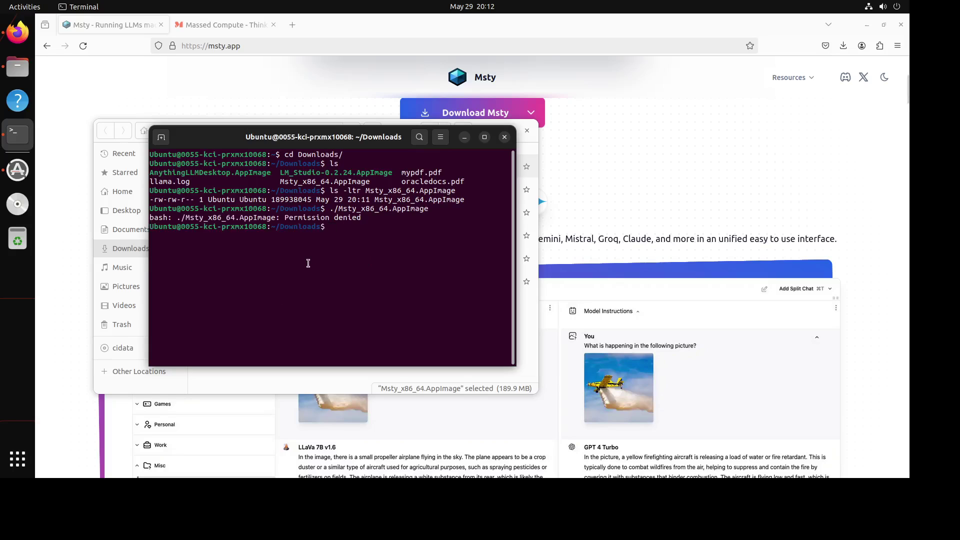
# Make Msty_x86_64.AppImage executable for its owner with chmod u+x and launch it
pyautogui.write('chmod u+x M')
pyautogui.press('Tab')
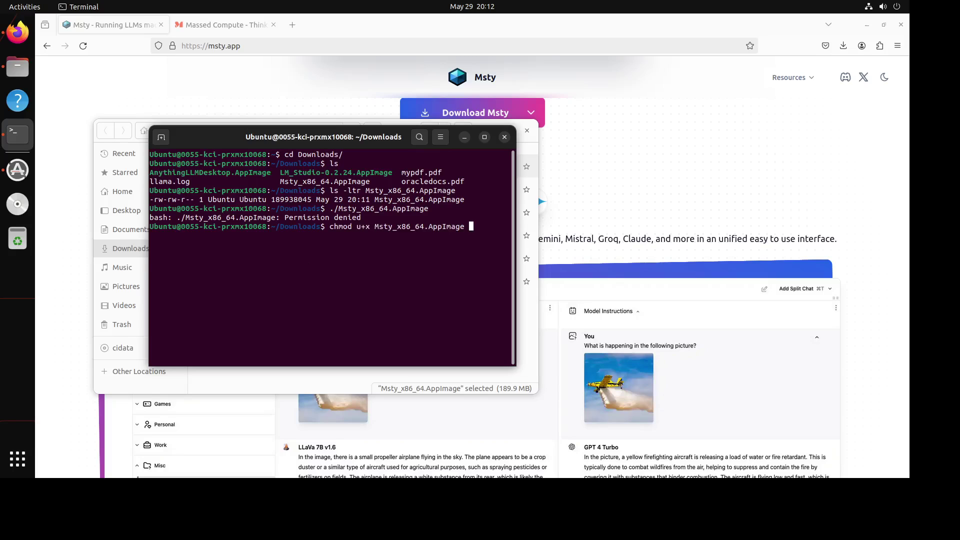
pyautogui.press('Return')
pyautogui.press('Up')
pyautogui.press('Up')
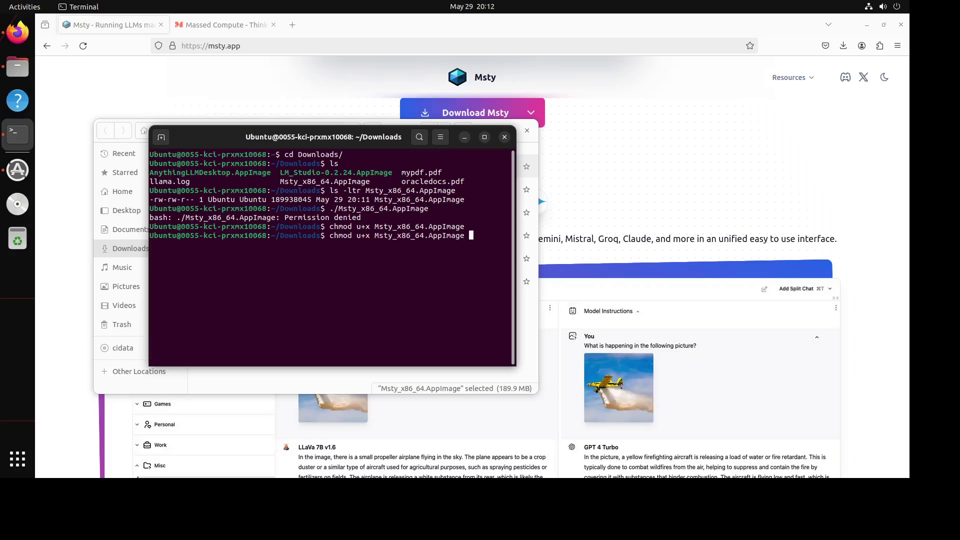
pyautogui.press('Return')
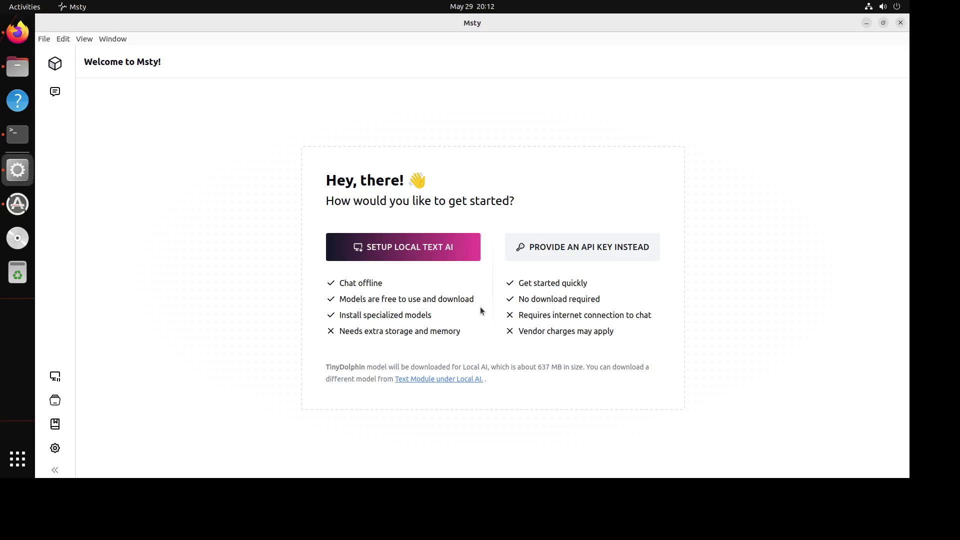
# Set up local text AI in Msty with the TinyDolphin model
pyautogui.click(440, 256)
pyautogui.click(392, 248)
pyautogui.click(383, 247)
pyautogui.click(385, 247)
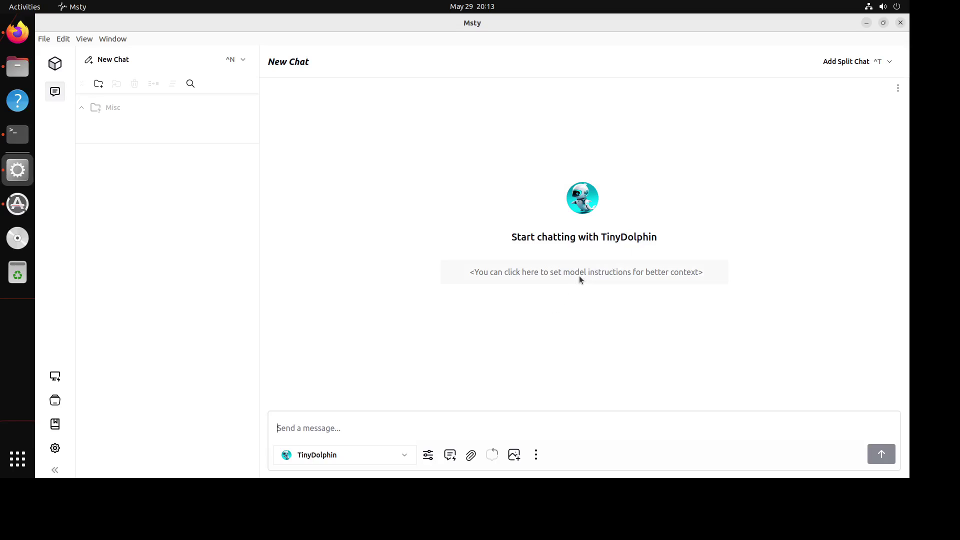
# Ask TinyDolphin "What is happiness" without setting model instructions, and read through its answer
pyautogui.click(543, 276)
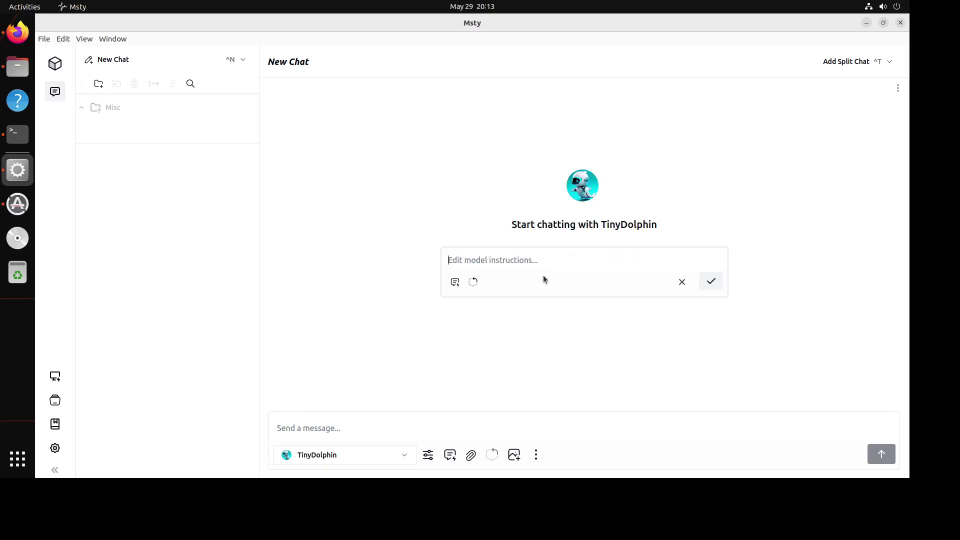
pyautogui.click(682, 281)
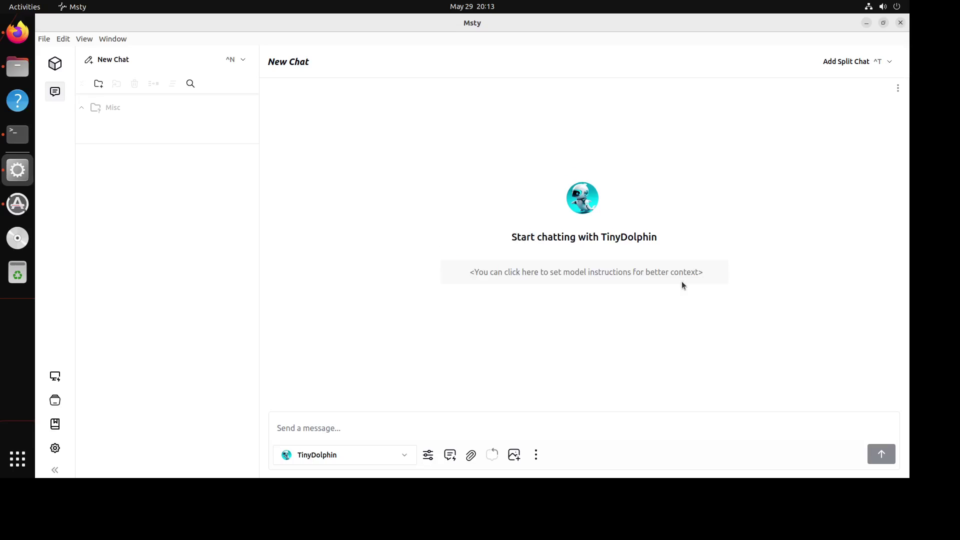
pyautogui.click(322, 429)
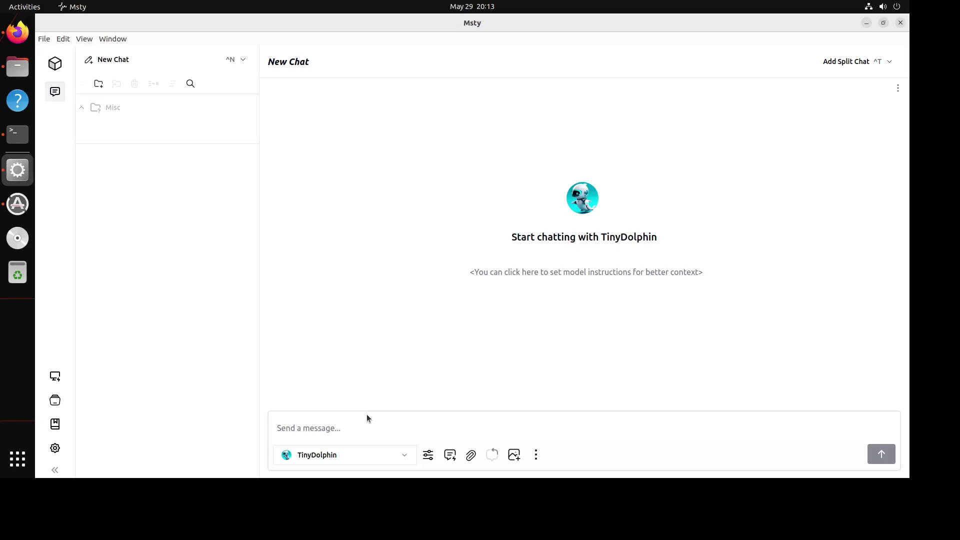
pyautogui.write('What i')
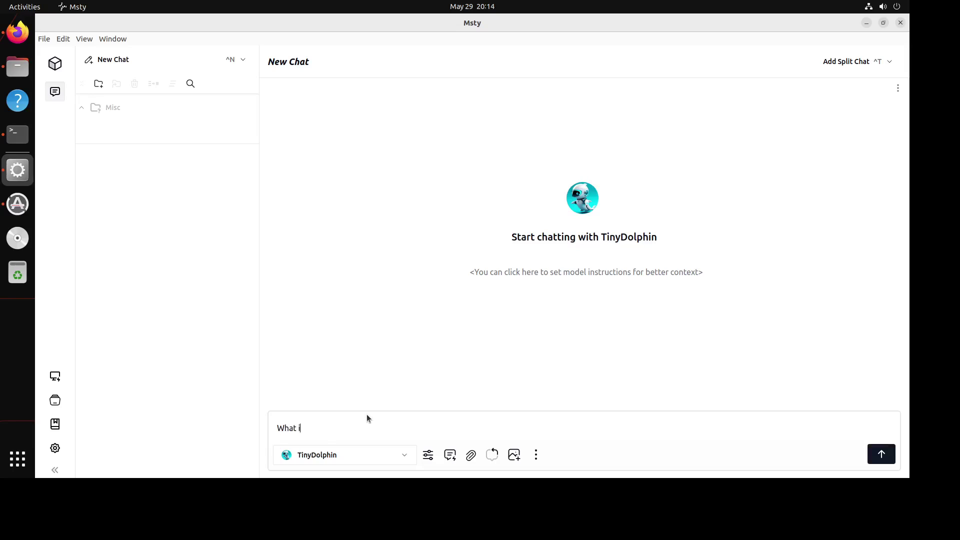
pyautogui.write('s happiness')
pyautogui.press('Return')
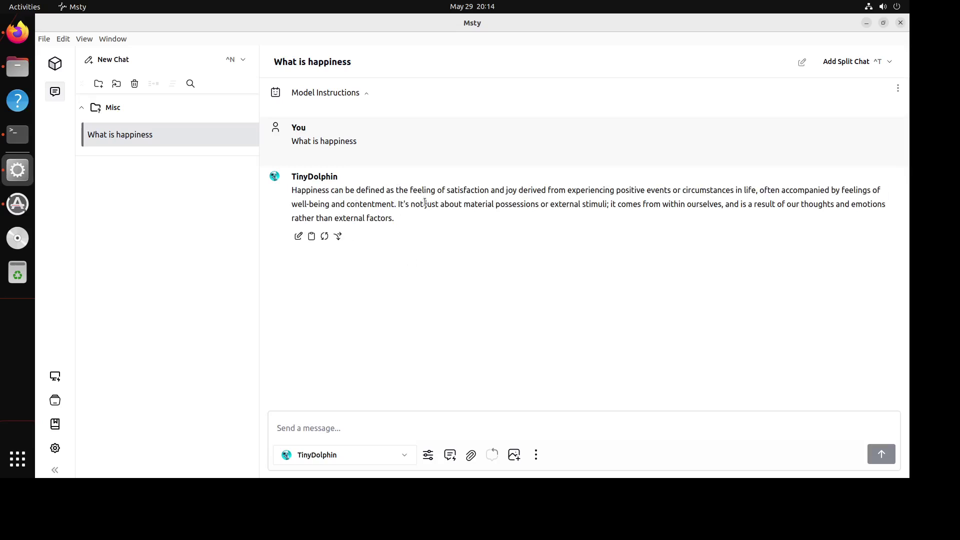
pyautogui.moveTo(416, 222); pyautogui.dragTo(296, 189)
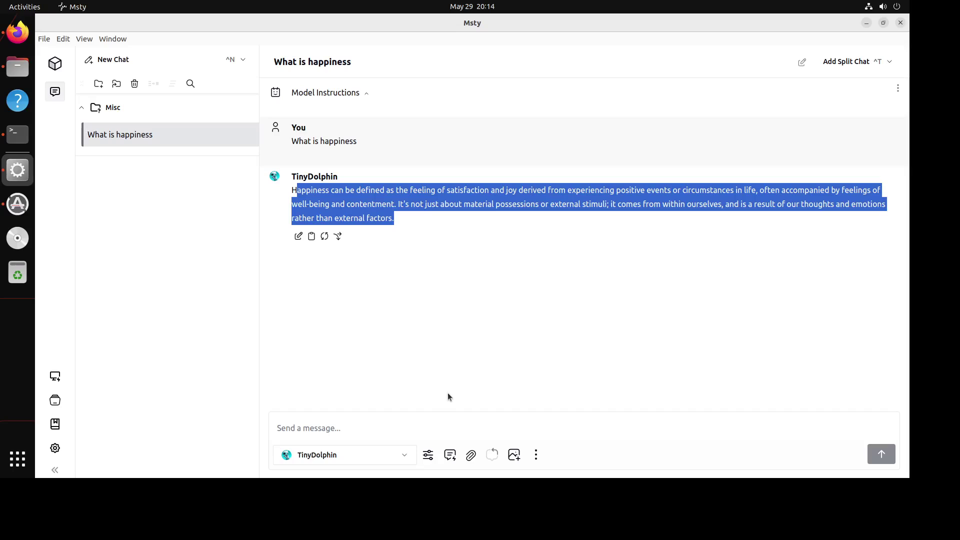
# Install the LLaVa 7B v1.6 variant of the LLaVA model from the local AI text models
pyautogui.click(405, 457)
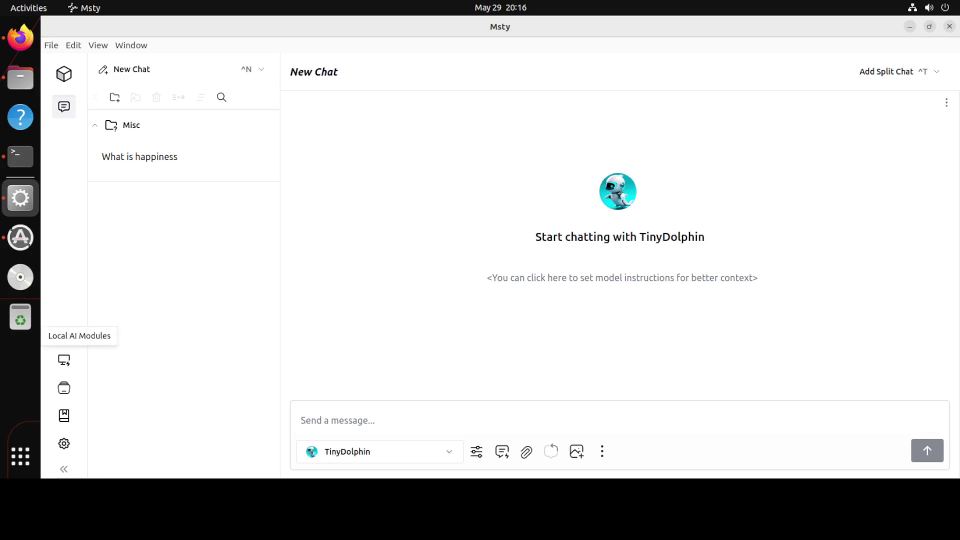
pyautogui.click(66, 362)
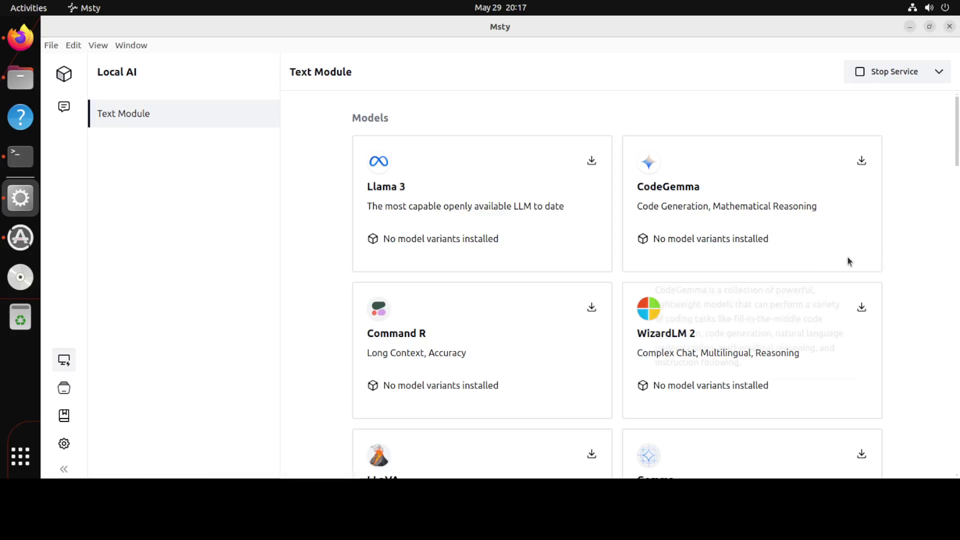
pyautogui.scroll(-4, 725, 280)
pyautogui.moveTo(746, 293)
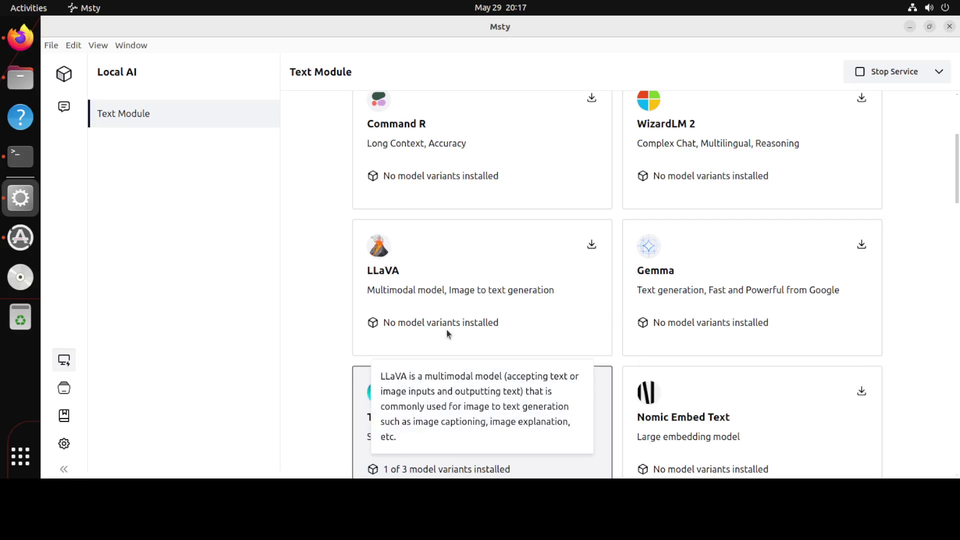
pyautogui.moveTo(447, 330)
pyautogui.click(592, 246)
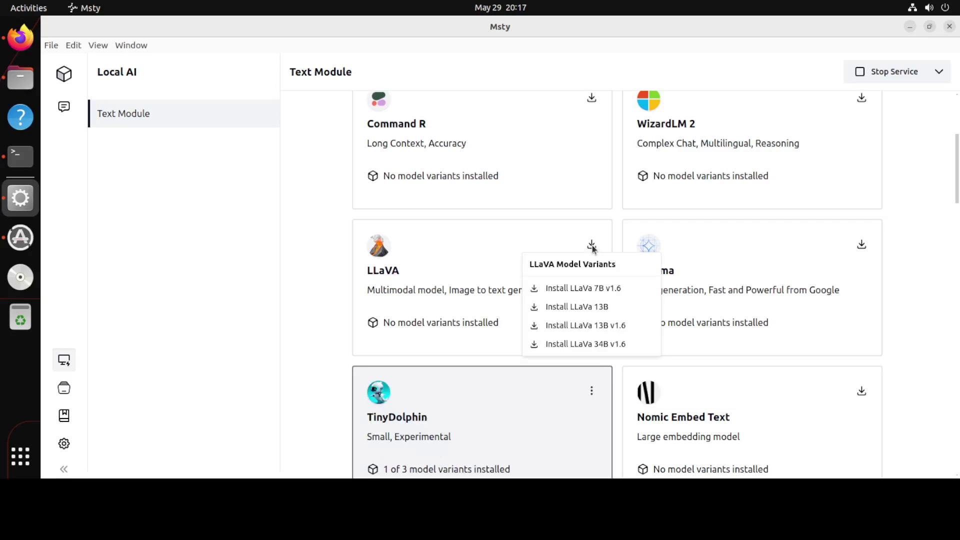
pyautogui.moveTo(570, 290)
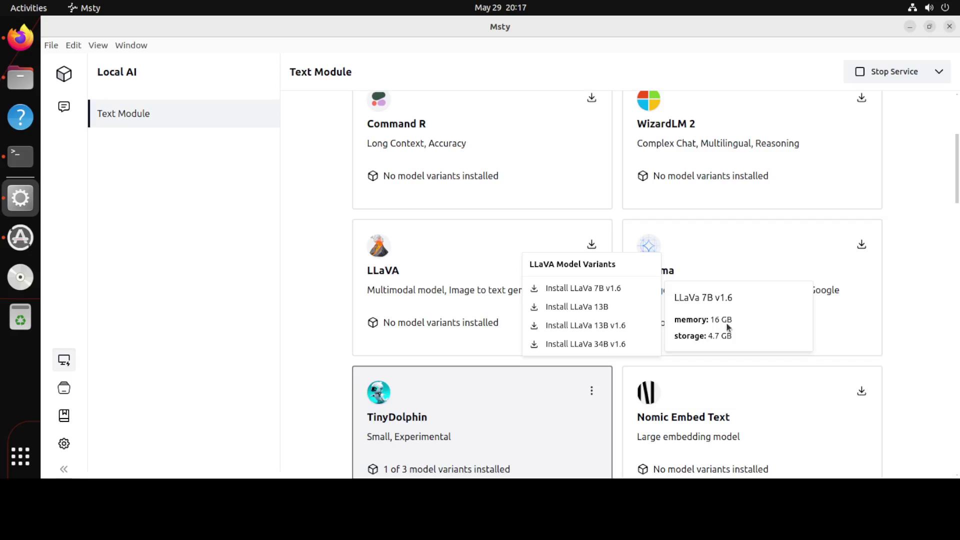
pyautogui.click(583, 290)
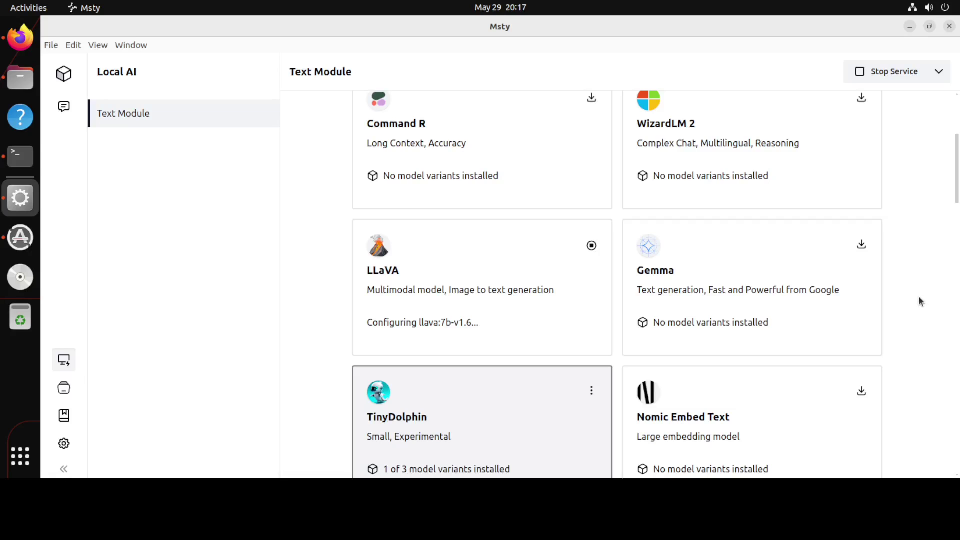
pyautogui.moveTo(529, 335)
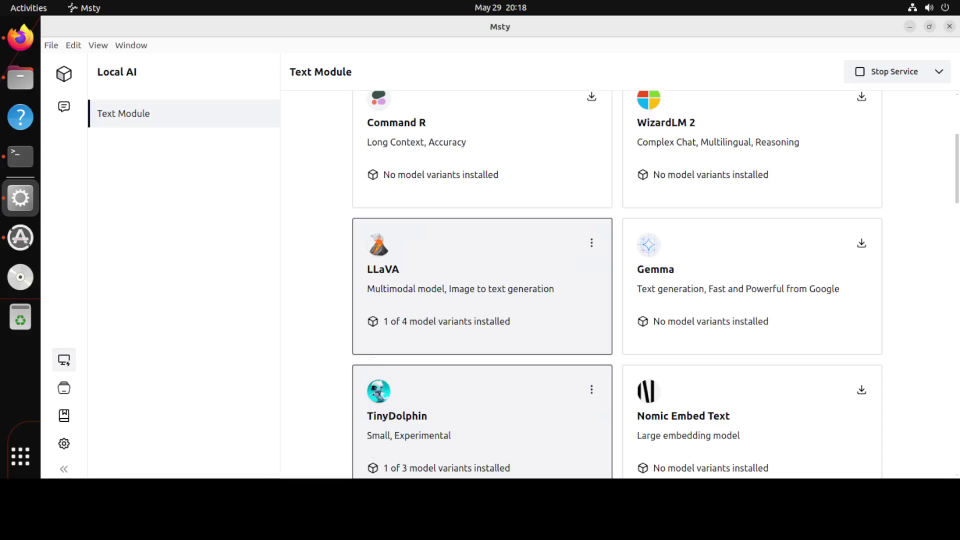
# Return to the chats and check which local models are available for the new chat
pyautogui.click(63, 107)
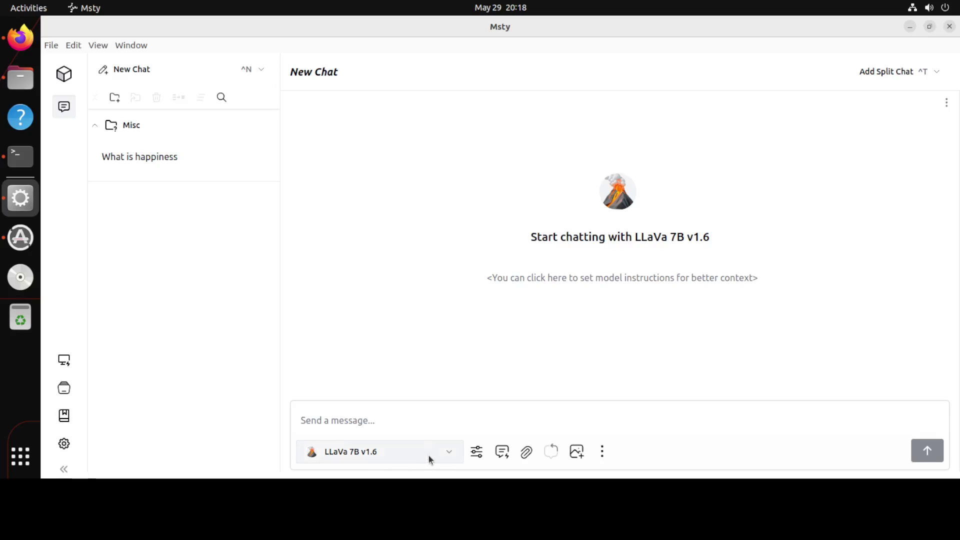
pyautogui.click(411, 456)
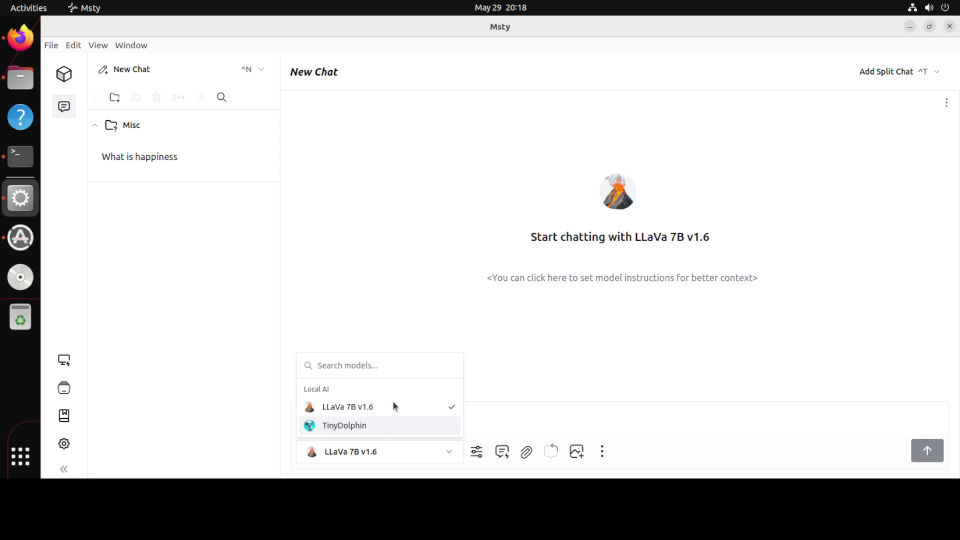
pyautogui.click(523, 412)
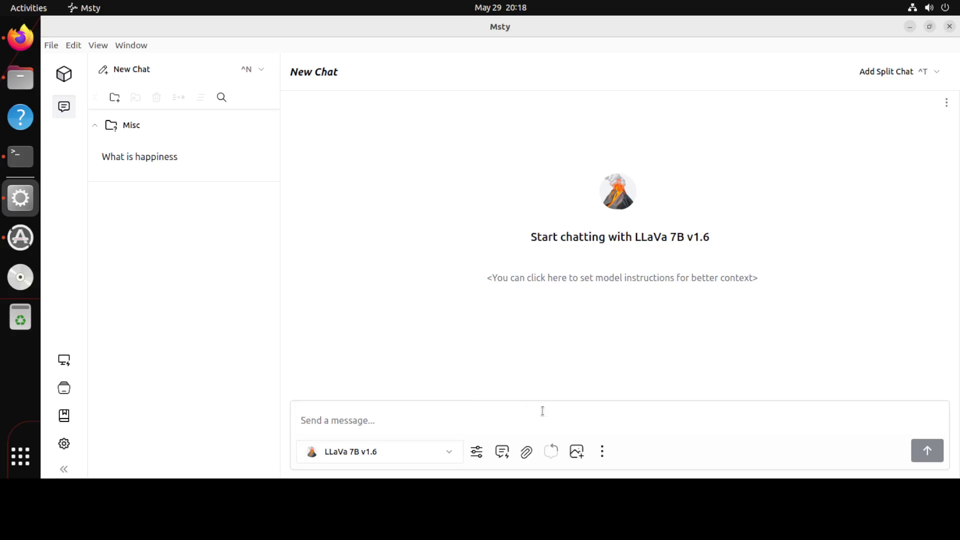
# Set up Knowledge Stack from the chat's attachment option using the local MixedBread Embed Large embedding model
pyautogui.click(527, 453)
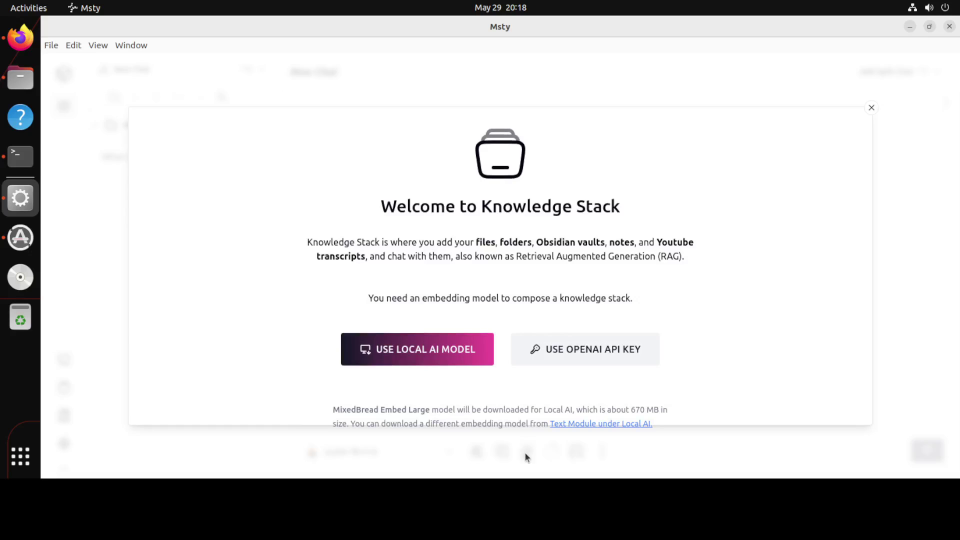
pyautogui.click(440, 350)
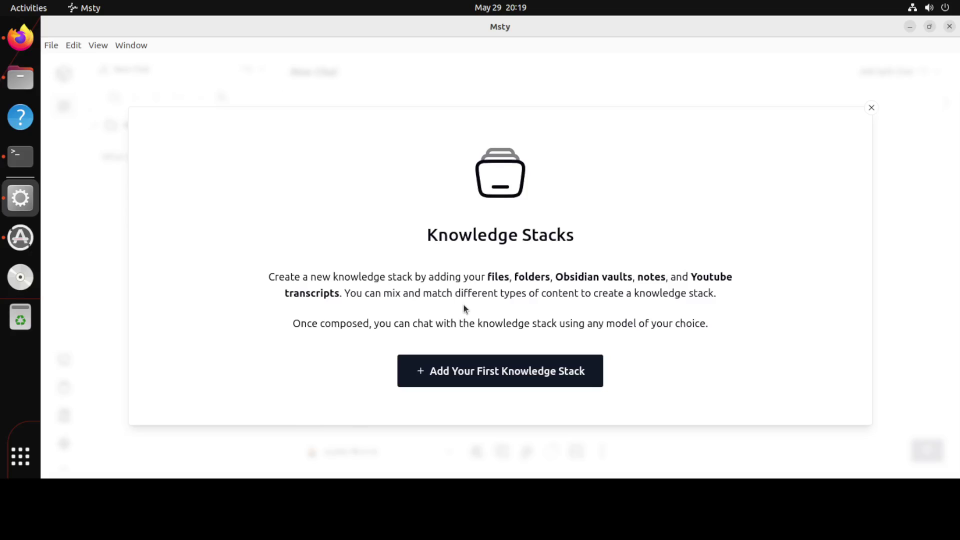
# Create a knowledge stack titled MyInfo with a first name as its tag and MixedBread Embed Large as the preferred embedding model
pyautogui.click(492, 376)
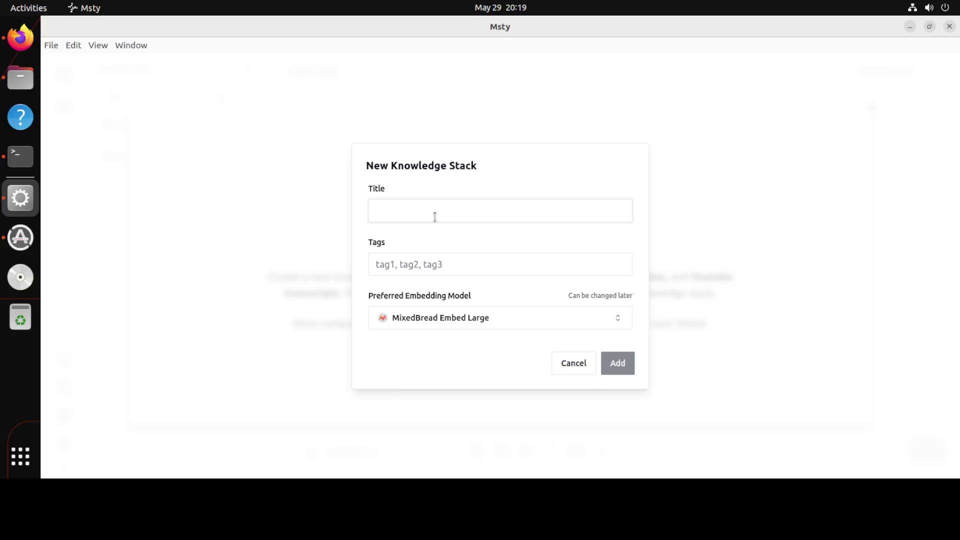
pyautogui.write('MyInfo')
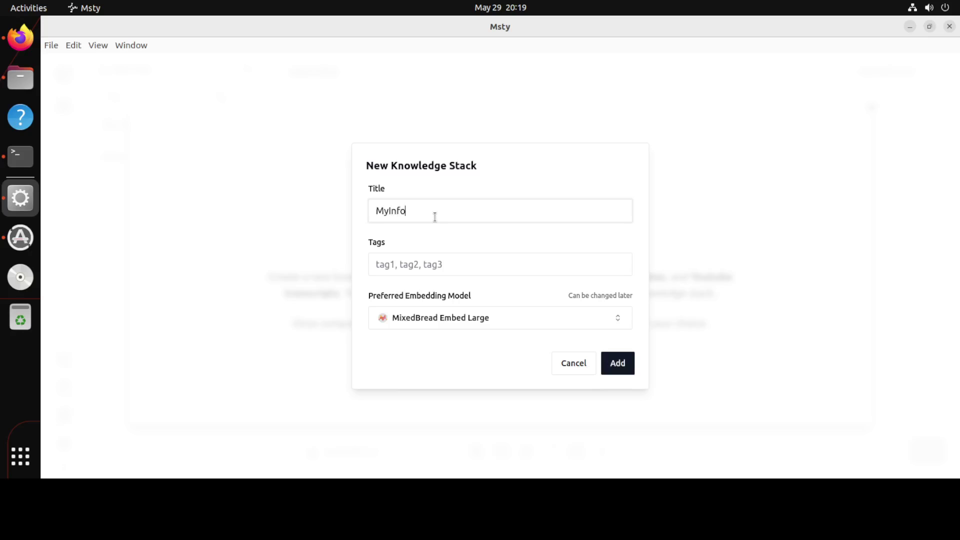
pyautogui.click(429, 265)
pyautogui.write('fajd')
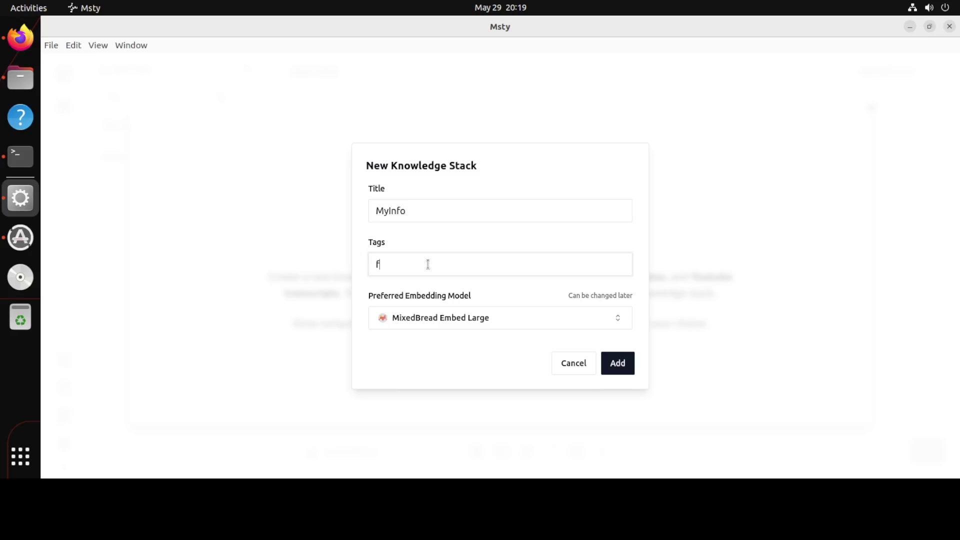
pyautogui.press('BackSpace')
pyautogui.press('BackSpace')
pyautogui.press('BackSpace')
pyautogui.write('ajd')
pyautogui.press('BackSpace')
pyautogui.press('BackSpace')
pyautogui.write('j')
pyautogui.press('BackSpace')
pyautogui.write('hd')
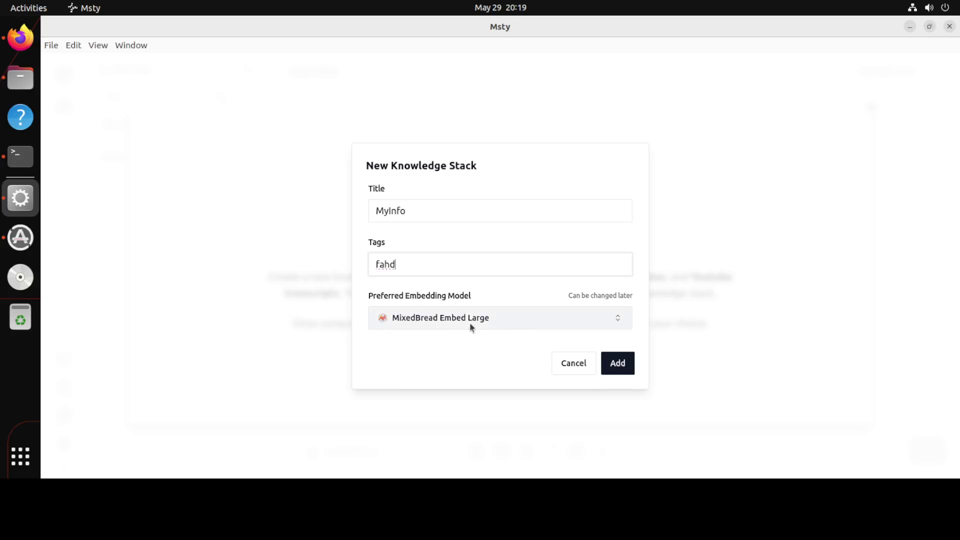
pyautogui.click(506, 319)
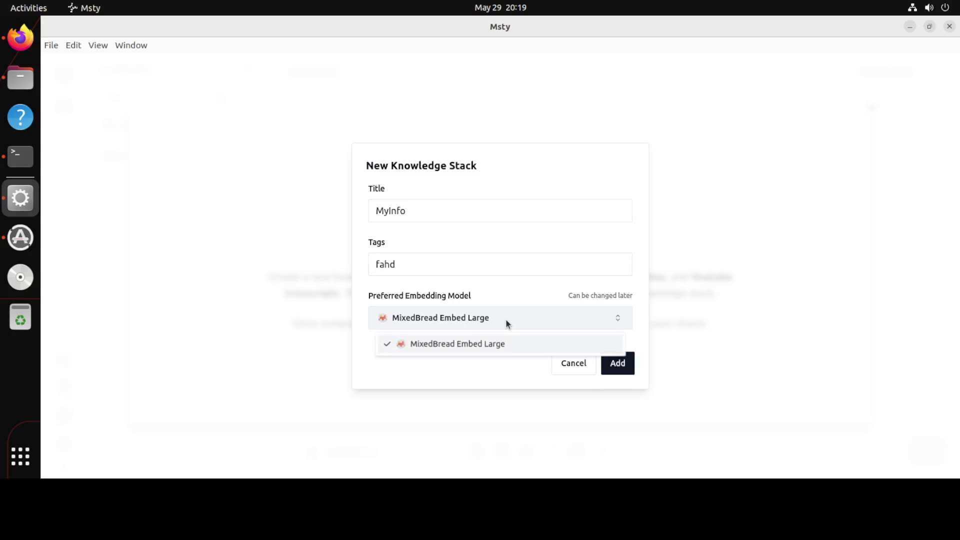
pyautogui.click(480, 370)
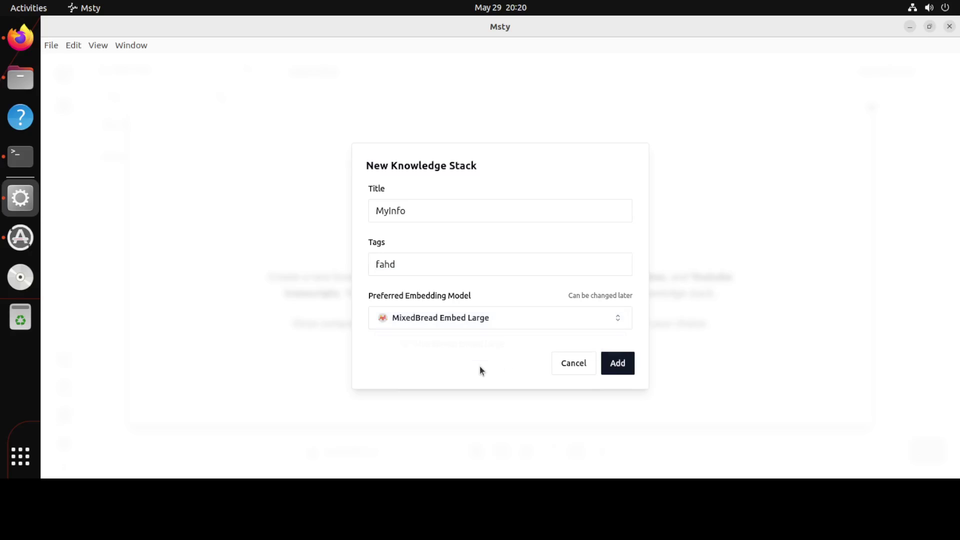
pyautogui.click(616, 365)
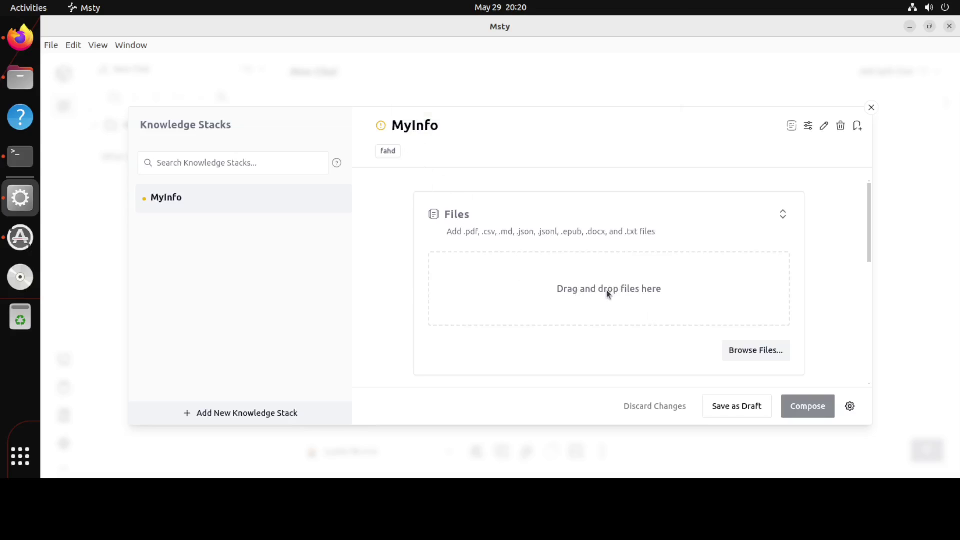
# Add mypdf.pdf to the MyInfo stack's files, review the other source types, and compose the stack
pyautogui.click(748, 352)
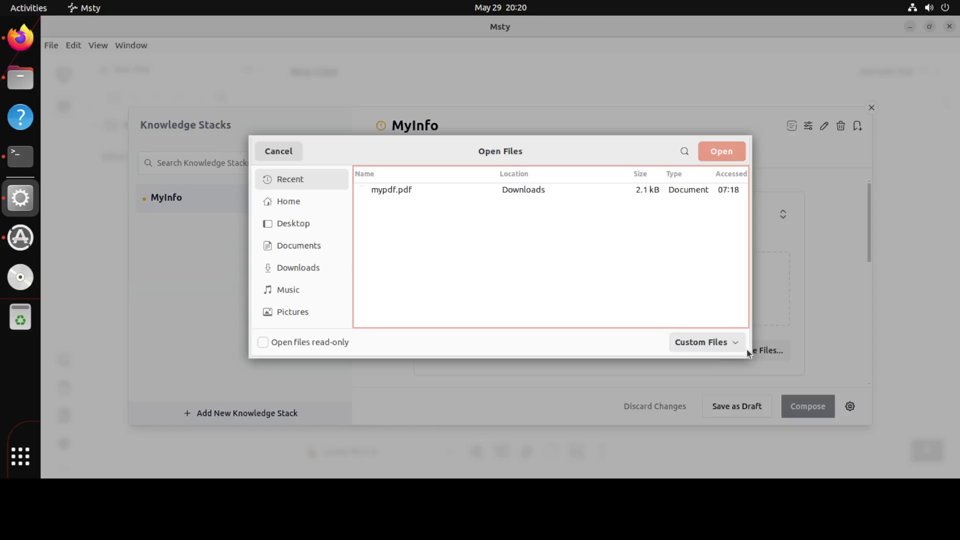
pyautogui.doubleClick(388, 191)
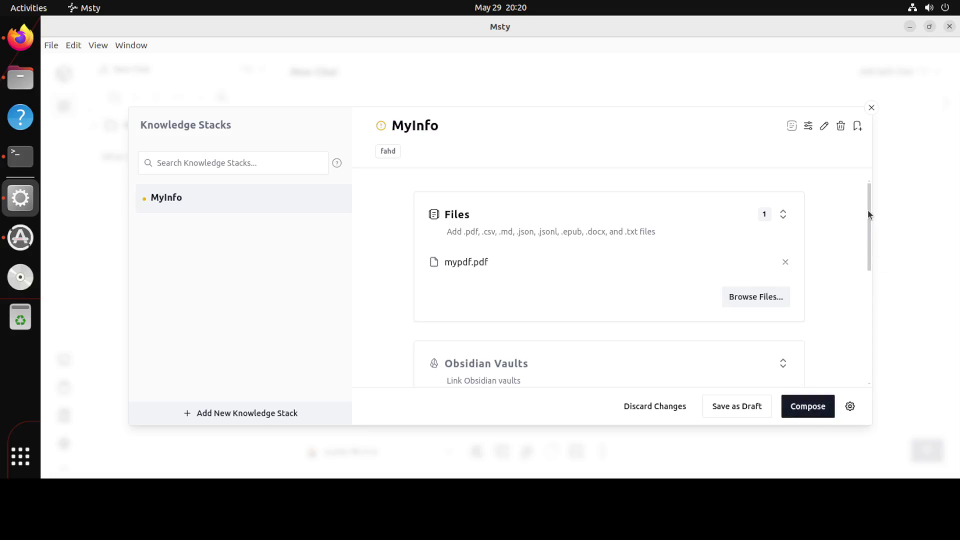
pyautogui.scroll(-2, 870, 241)
pyautogui.scroll(-3, 870, 241)
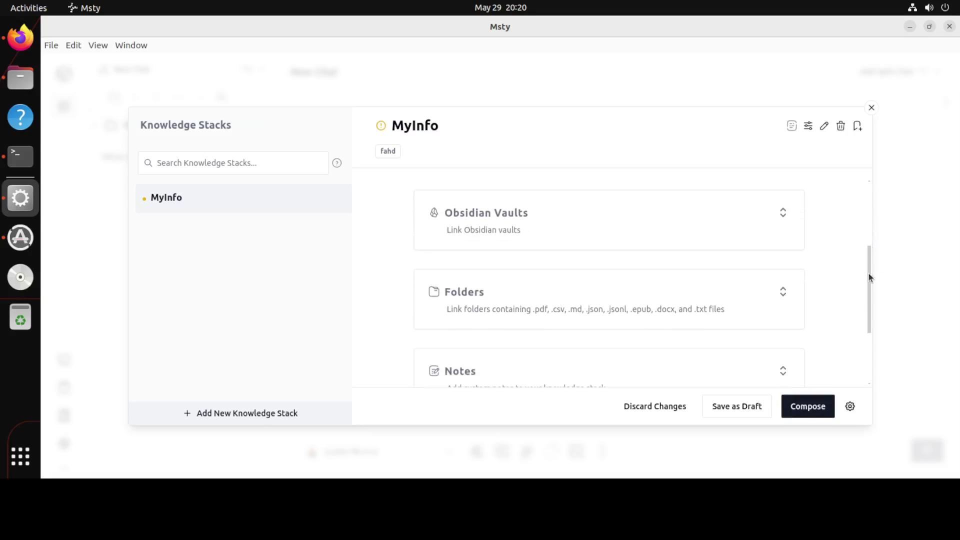
pyautogui.moveTo(870, 278); pyautogui.dragTo(871, 279)
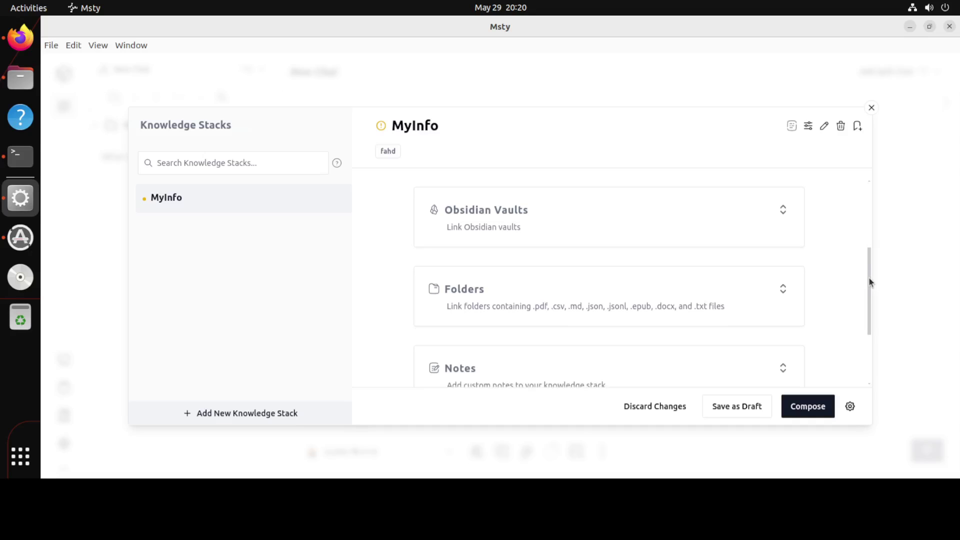
pyautogui.moveTo(869, 278); pyautogui.dragTo(868, 300)
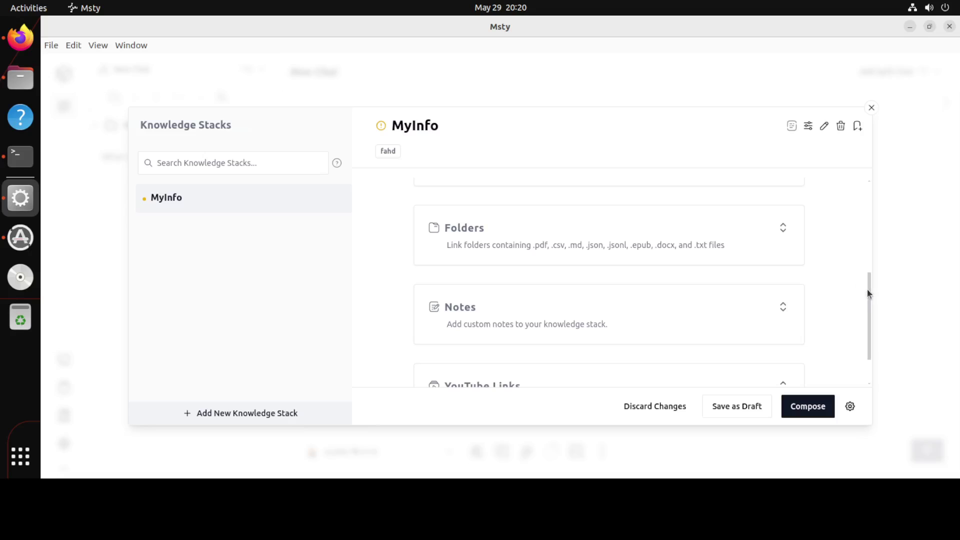
pyautogui.moveTo(868, 295); pyautogui.dragTo(867, 323)
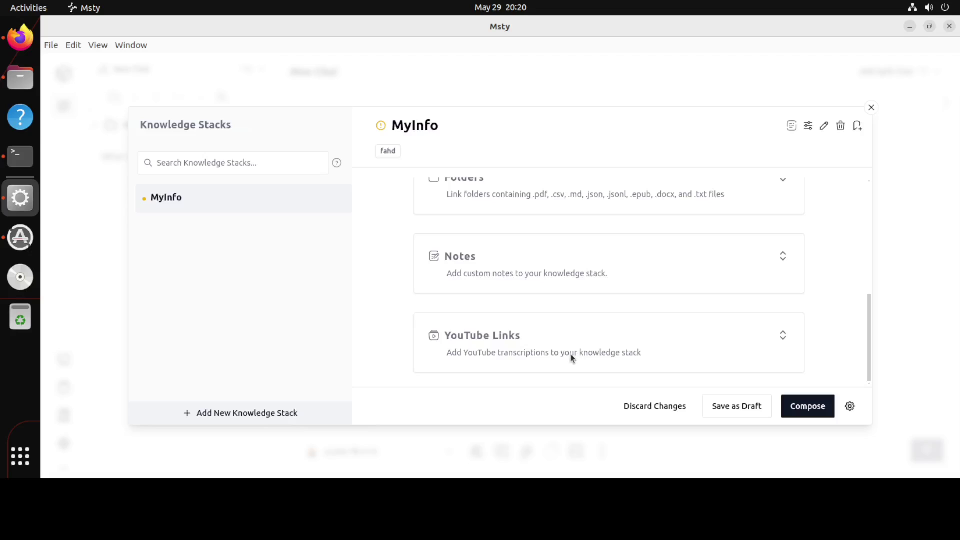
pyautogui.click(802, 407)
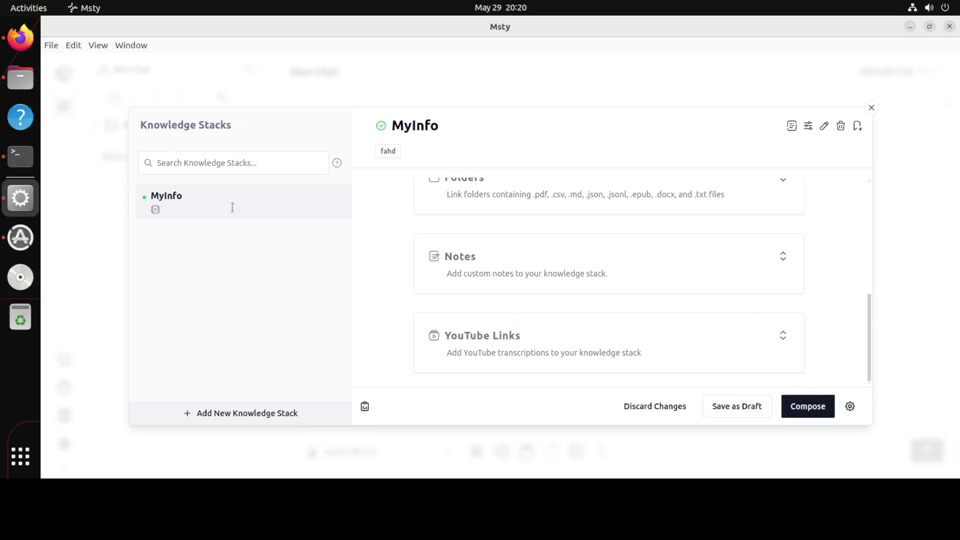
# Inspect the chunks console of the MyInfo stack and its similarity options, then return to the new chat
pyautogui.moveTo(228, 202)
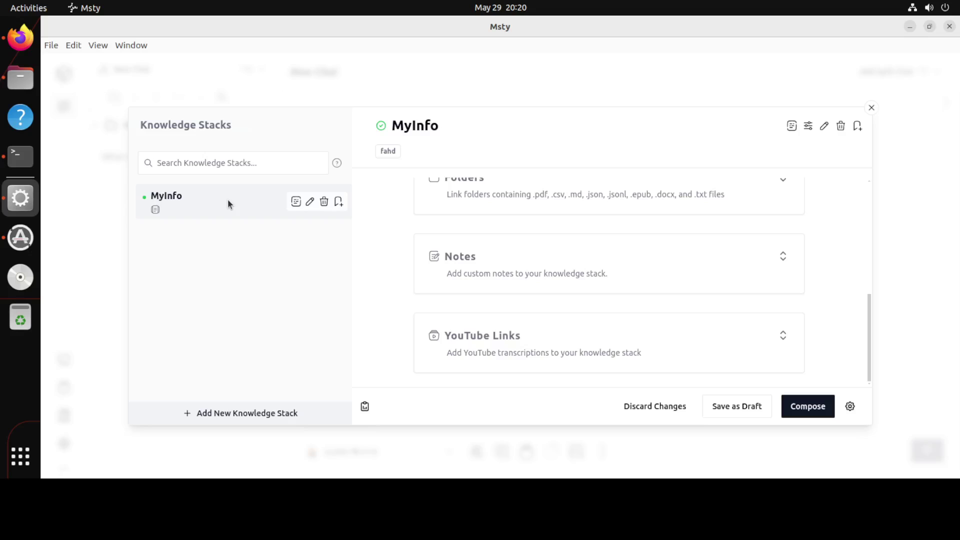
pyautogui.click(295, 203)
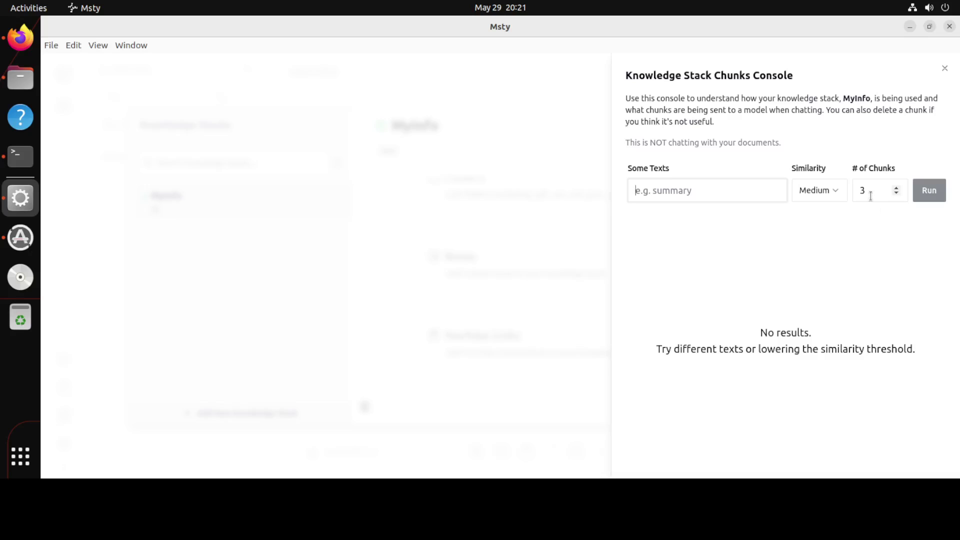
pyautogui.click(838, 195)
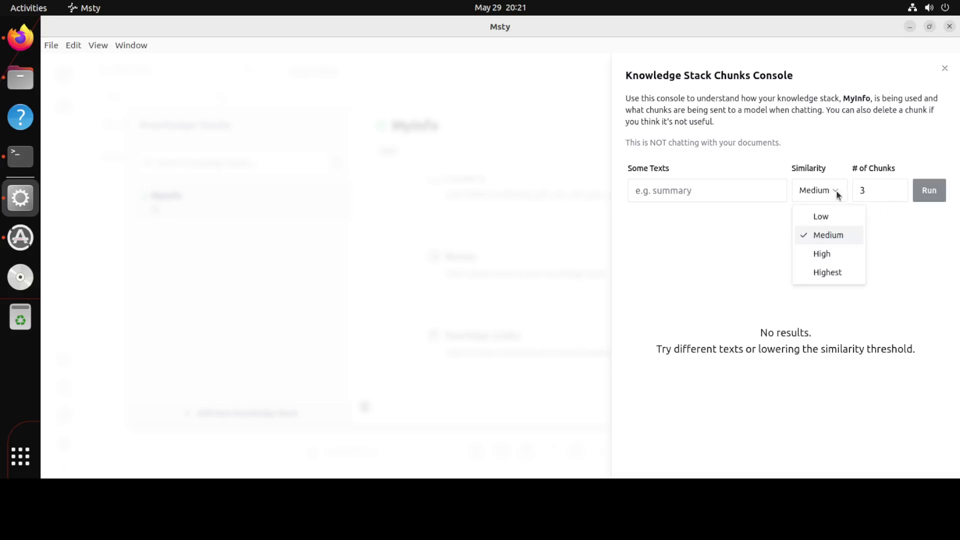
pyautogui.click(903, 241)
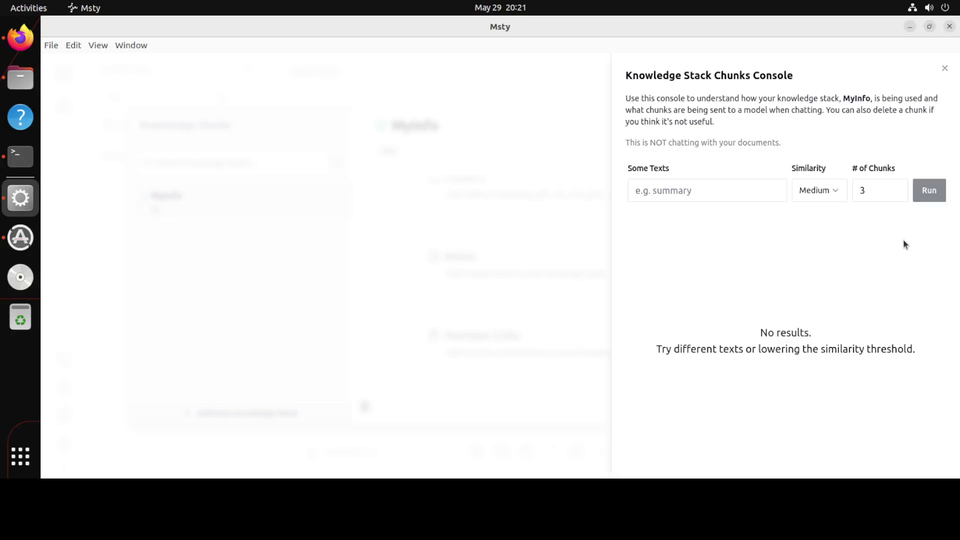
pyautogui.click(944, 68)
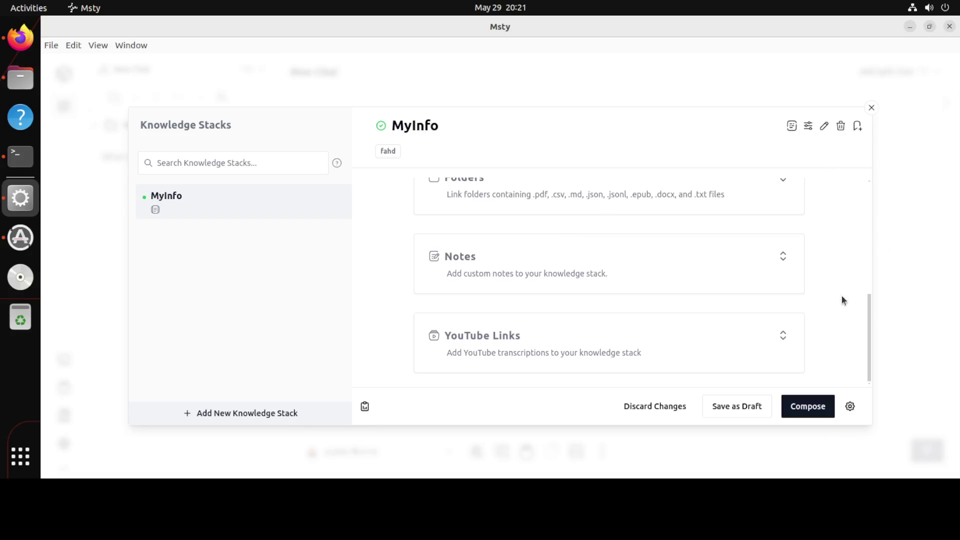
pyautogui.click(871, 109)
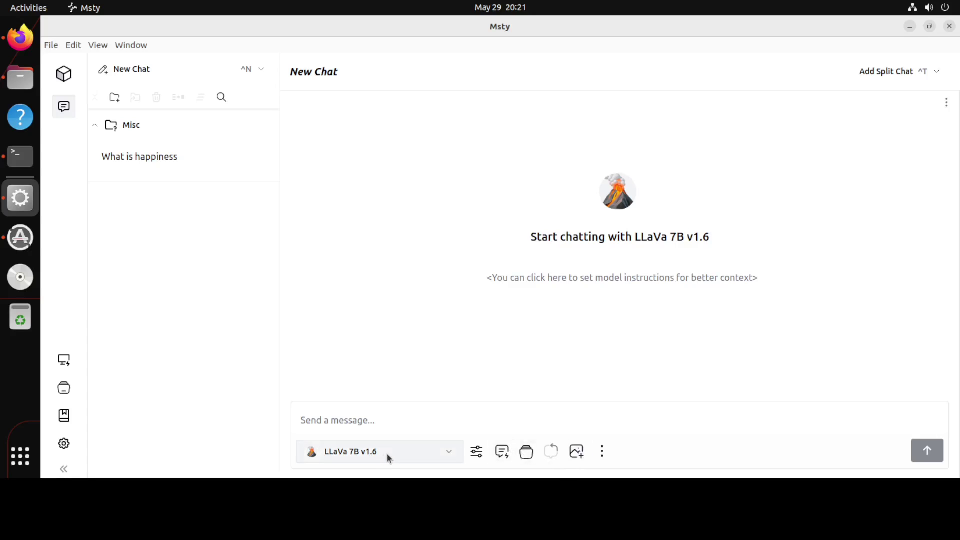
# Attach the image 4a.PNG from the home folder to the new LLaVa 7B v1.6 chat
pyautogui.click(374, 419)
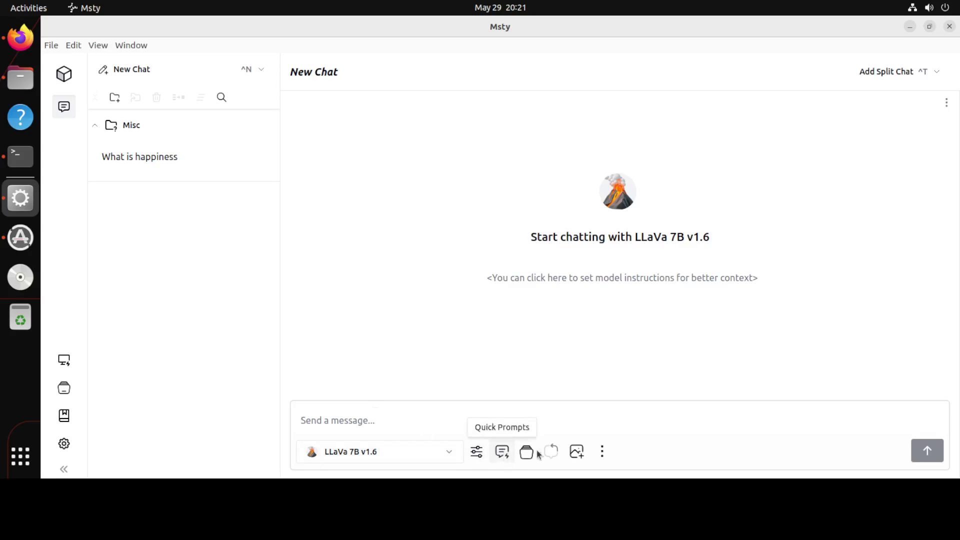
pyautogui.click(579, 453)
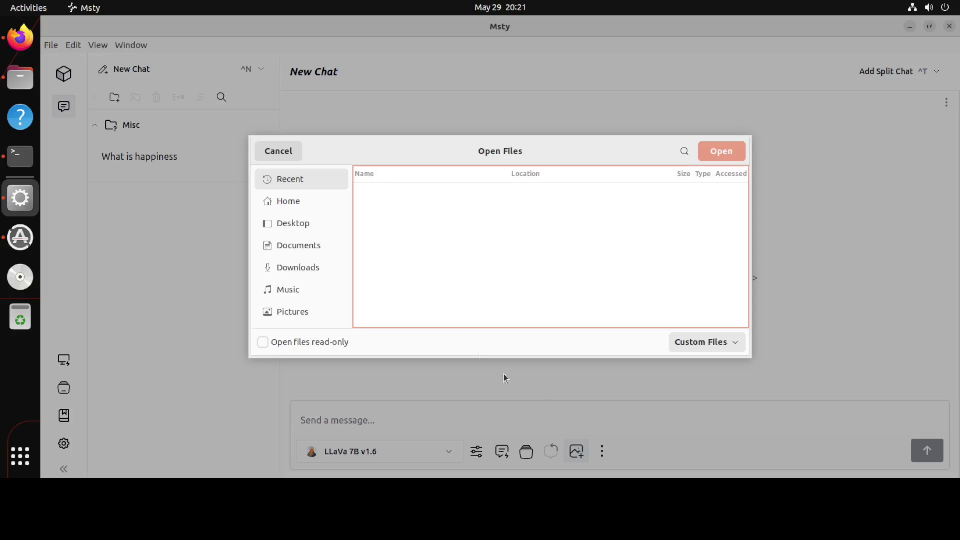
pyautogui.click(300, 206)
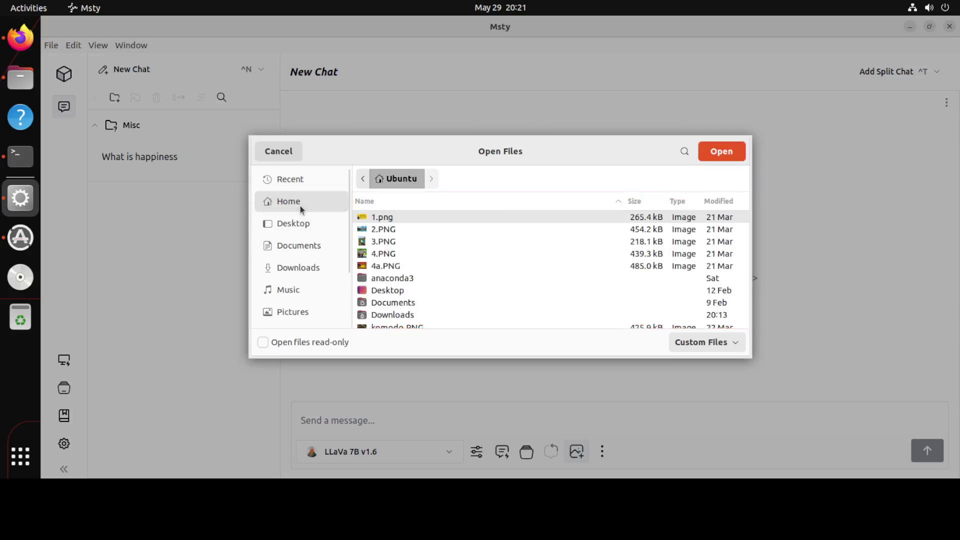
pyautogui.click(386, 269)
pyautogui.doubleClick(387, 269)
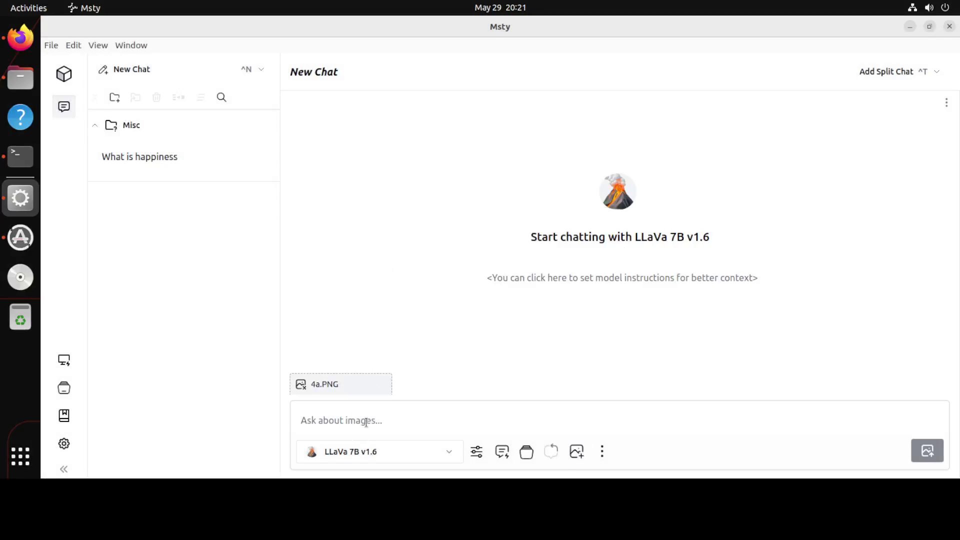
# Ask LLaVa 7B v1.6 "What is in this image" and read its description against the attached picture
pyautogui.write('What ')
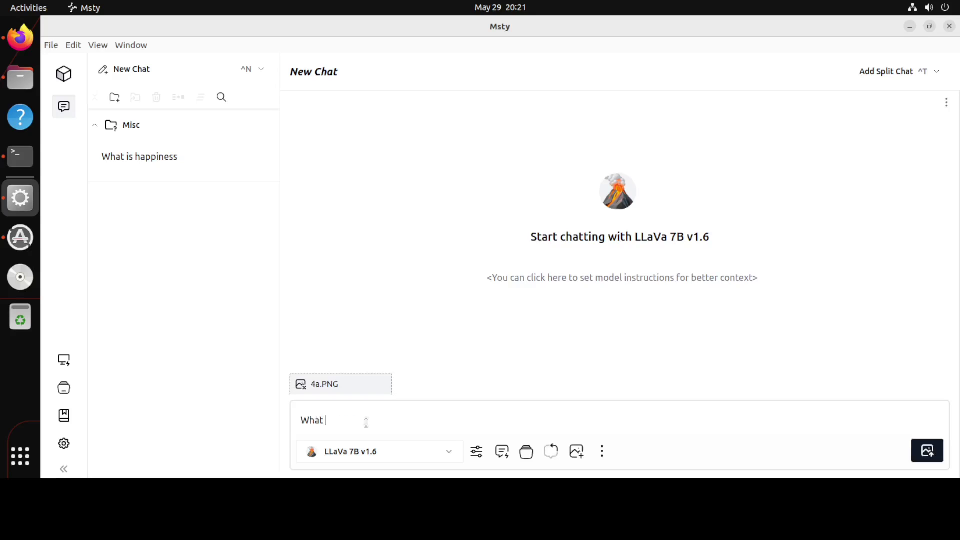
pyautogui.write('is tn this image')
pyautogui.press('Return')
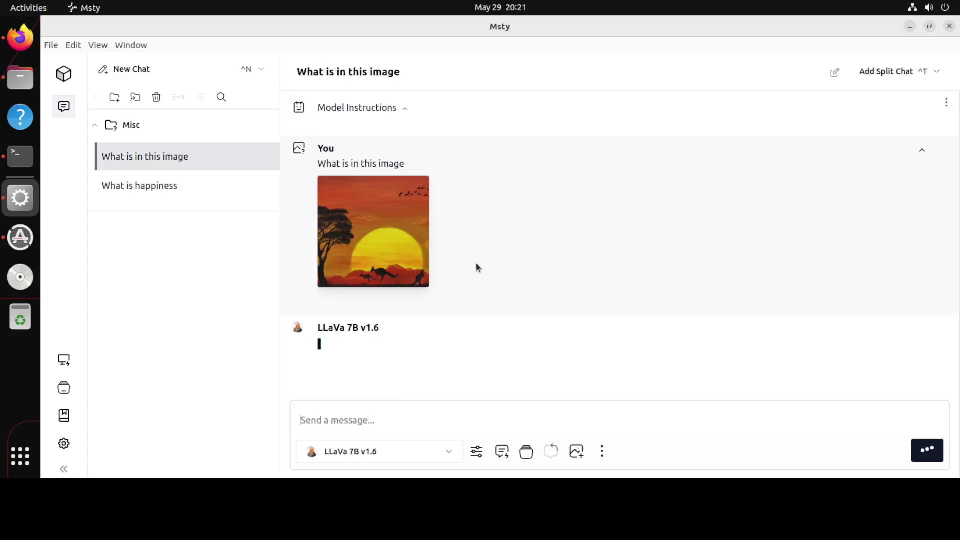
pyautogui.moveTo(393, 255)
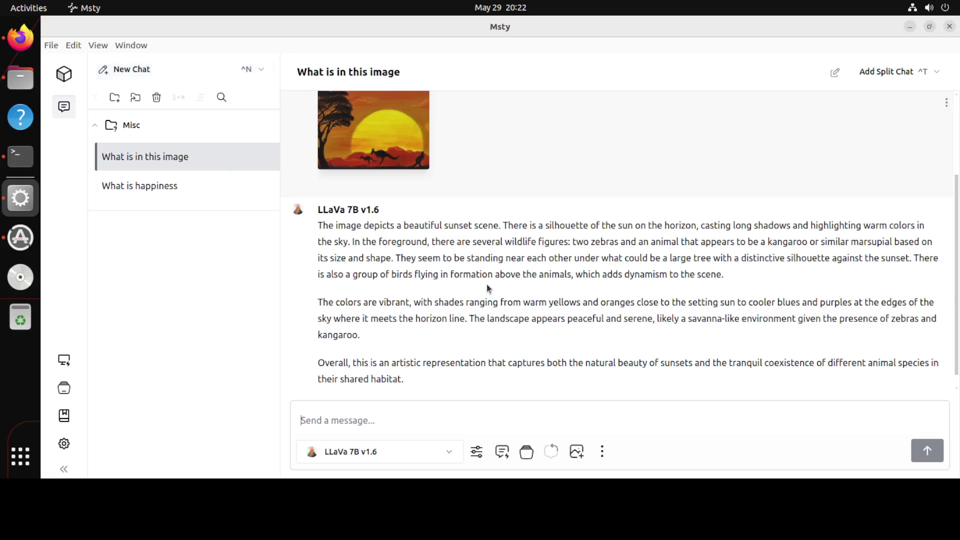
# Start a new chat and switch its model to TinyDolphin
pyautogui.click(118, 69)
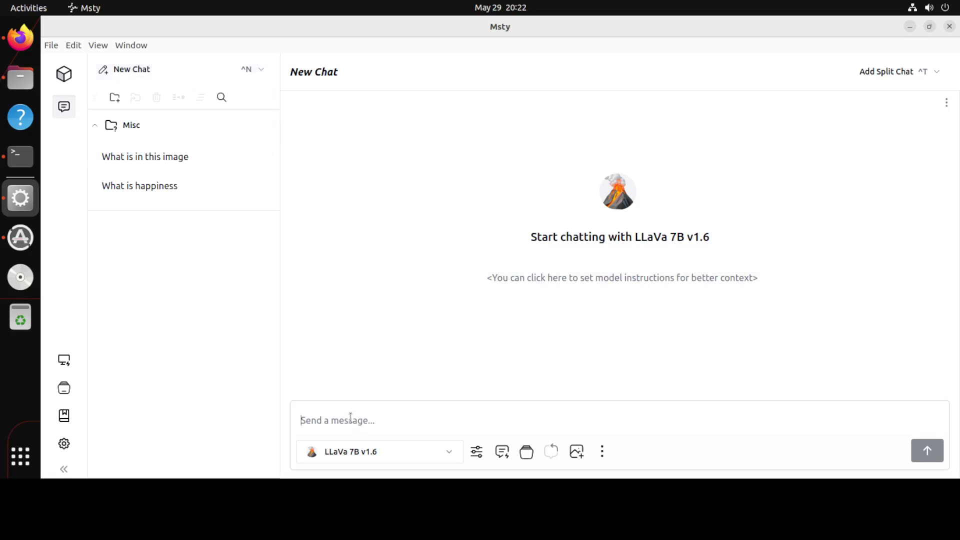
pyautogui.click(416, 452)
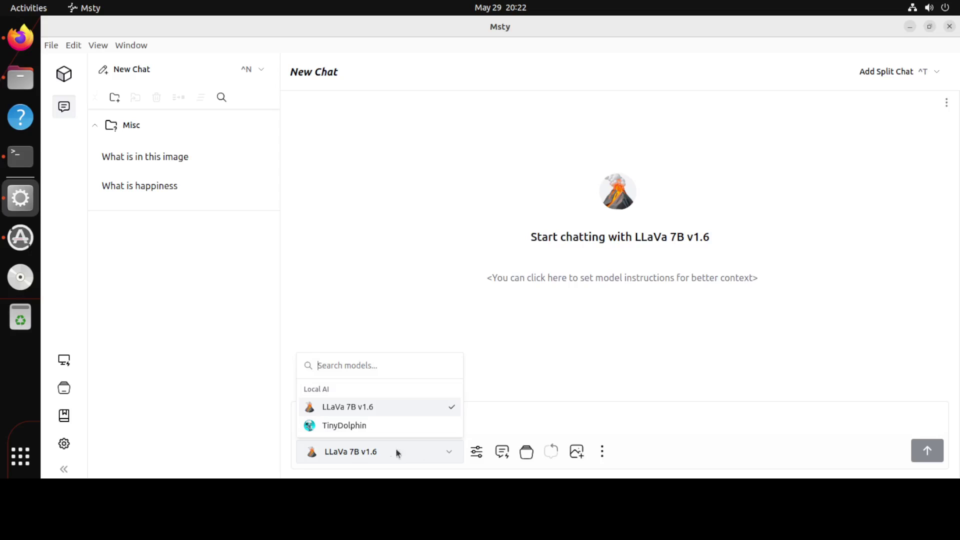
pyautogui.click(366, 428)
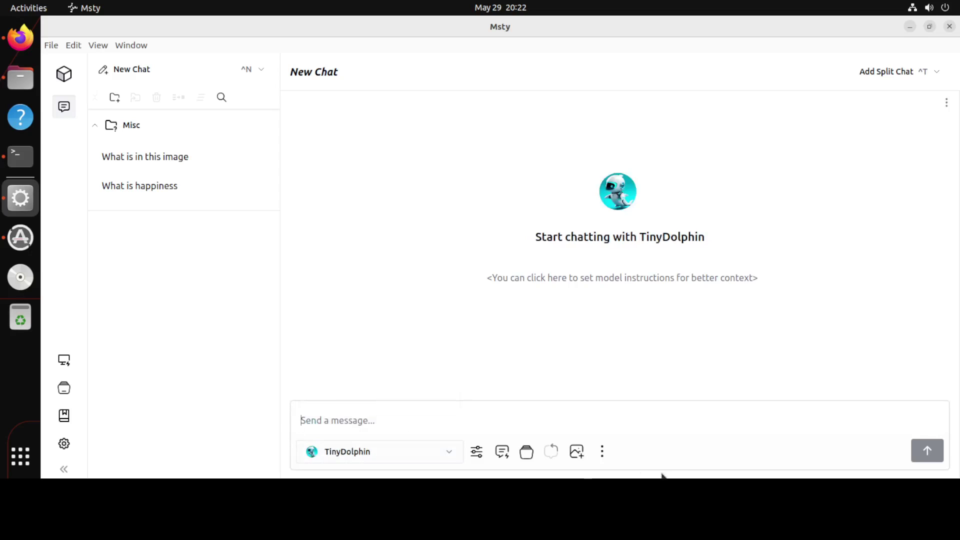
# Ask TinyDolphin a "Who is" question with the person's full name, without attaching any knowledge stack
pyautogui.click(604, 454)
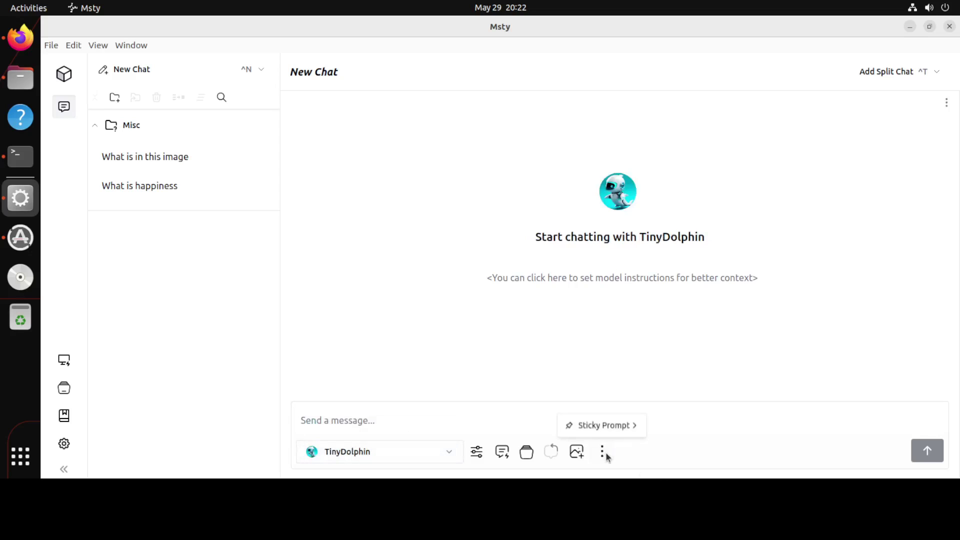
pyautogui.click(365, 420)
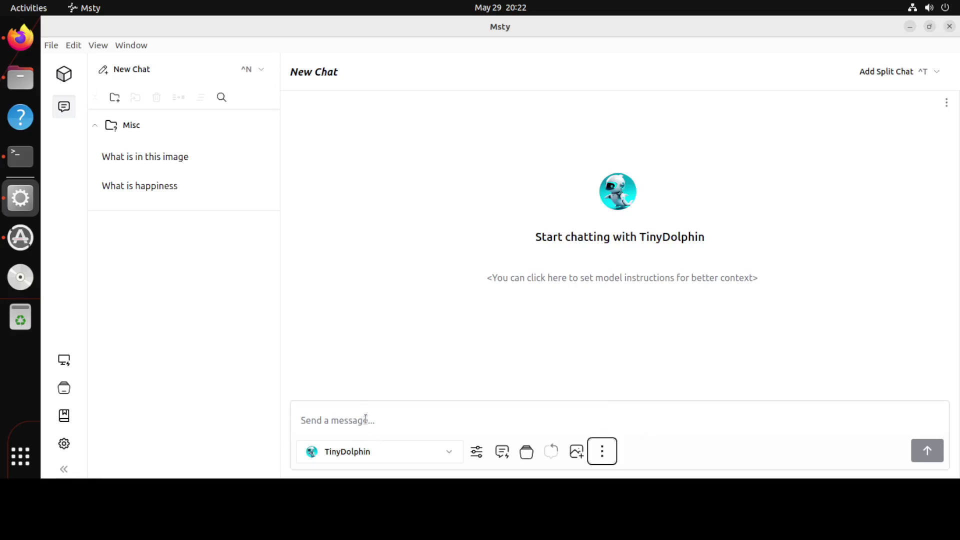
pyautogui.click(365, 419)
pyautogui.write('Who is F')
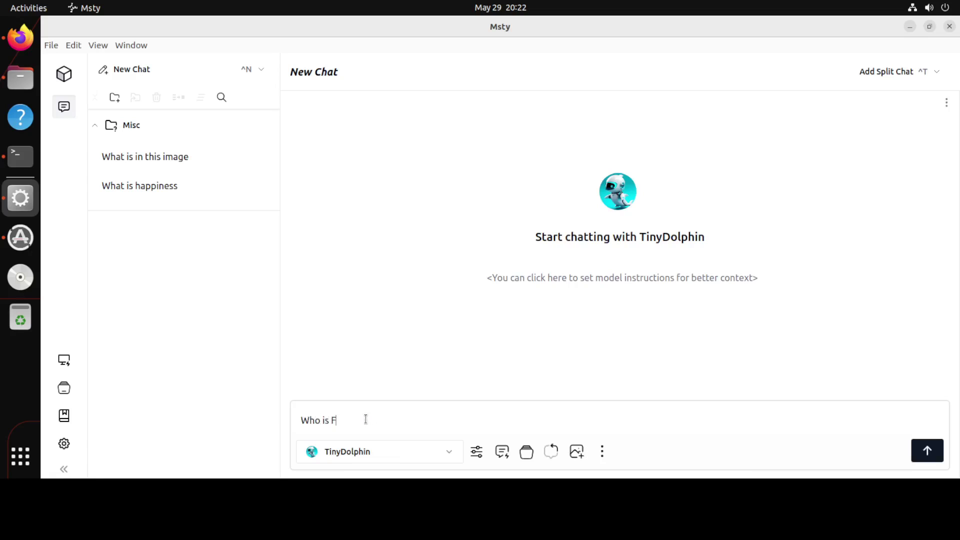
pyautogui.write('ahd Mirza')
pyautogui.press('Return')
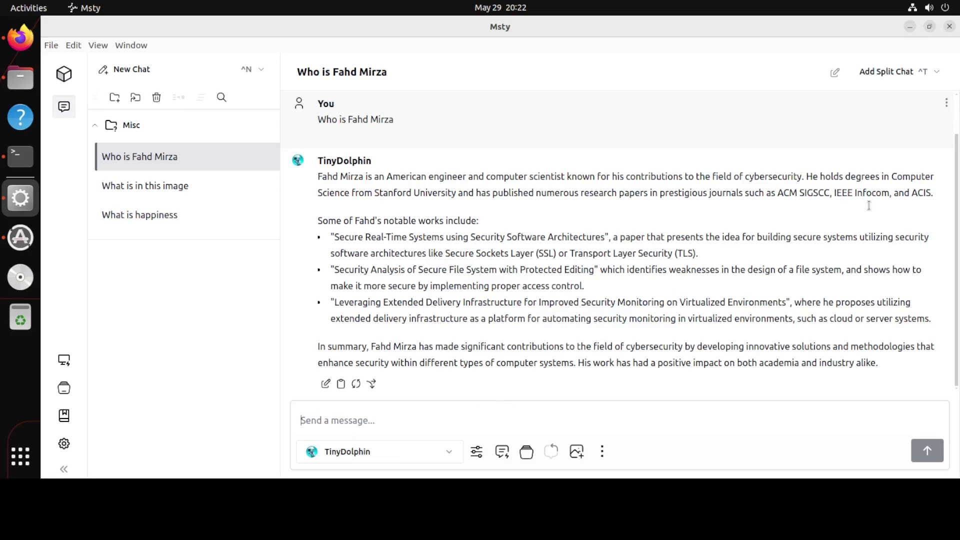
# Attach the MyInfo knowledge stack to the current TinyDolphin chat
pyautogui.click(527, 452)
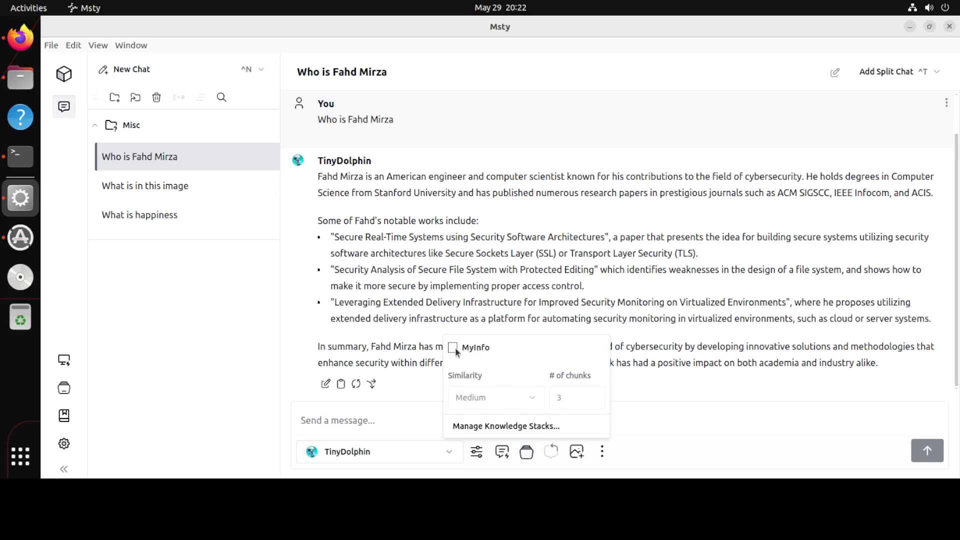
pyautogui.click(454, 349)
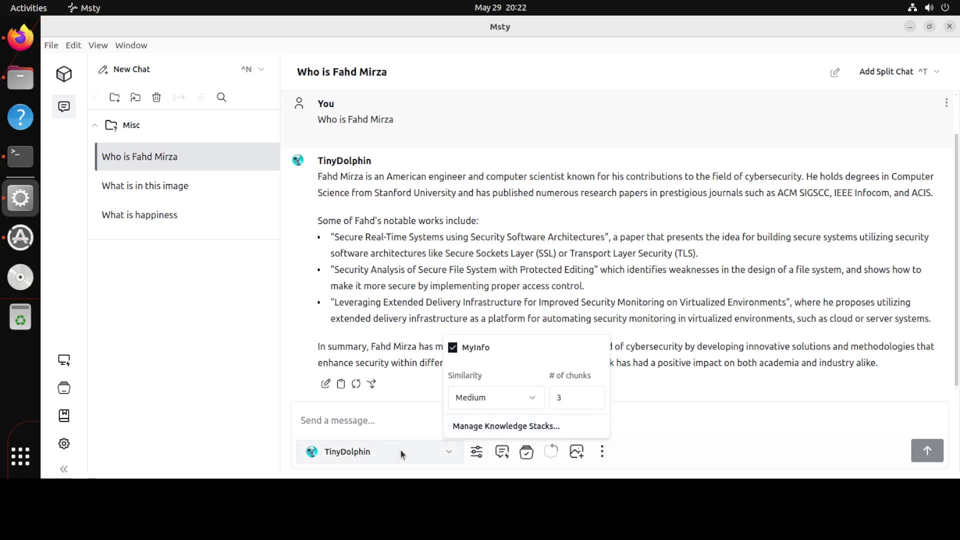
pyautogui.click(631, 404)
# Ask TinyDolphin the same "Who is" question with the person's full name again and expand the citations under its answer
pyautogui.click(375, 418)
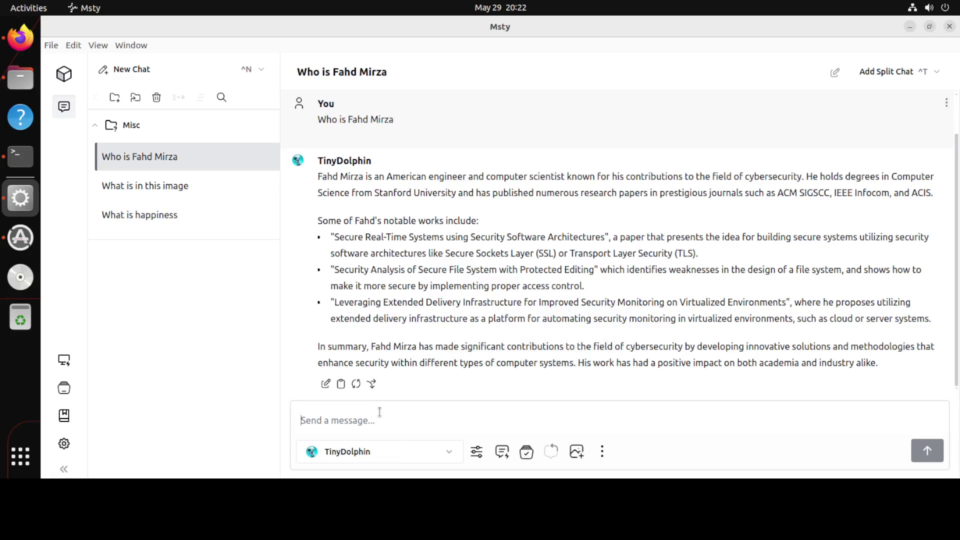
pyautogui.write('Who is Fahd ')
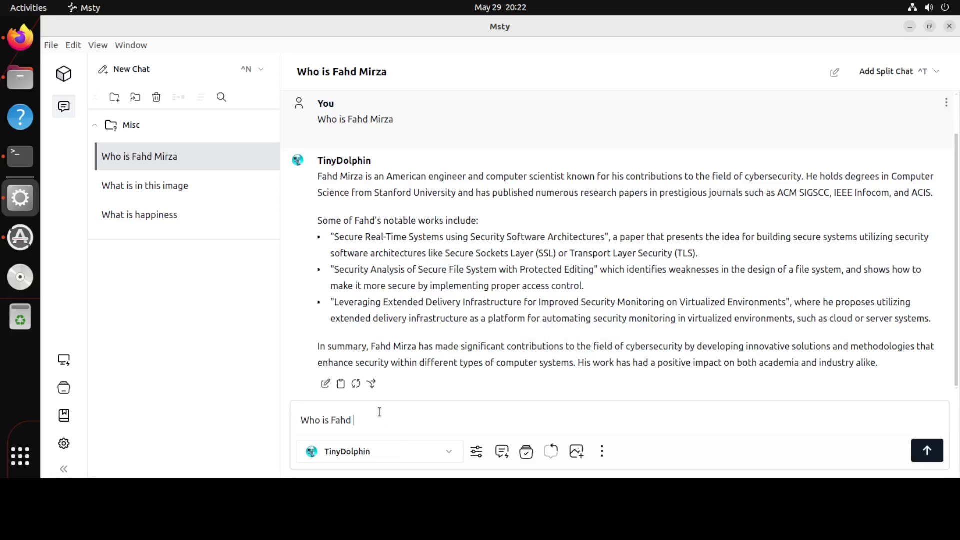
pyautogui.write('Mirza')
pyautogui.press('Return')
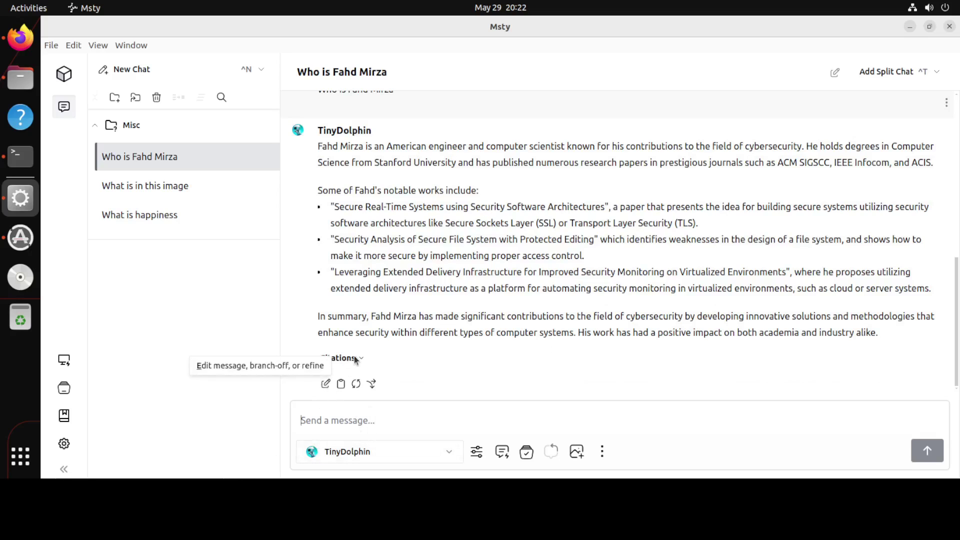
pyautogui.click(340, 358)
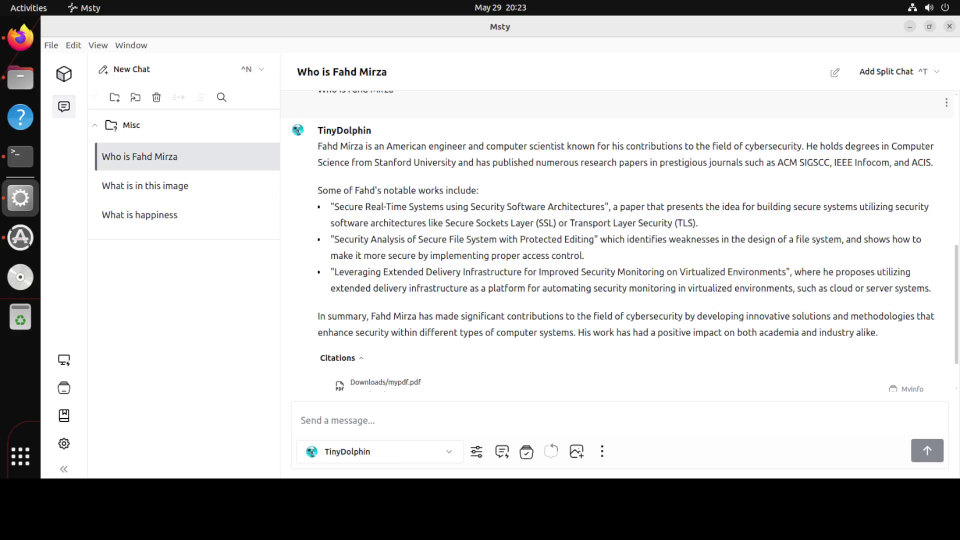
# Open the "What is happiness" chat and set the application's appearance theme to Dark
pyautogui.click(133, 215)
pyautogui.click(62, 444)
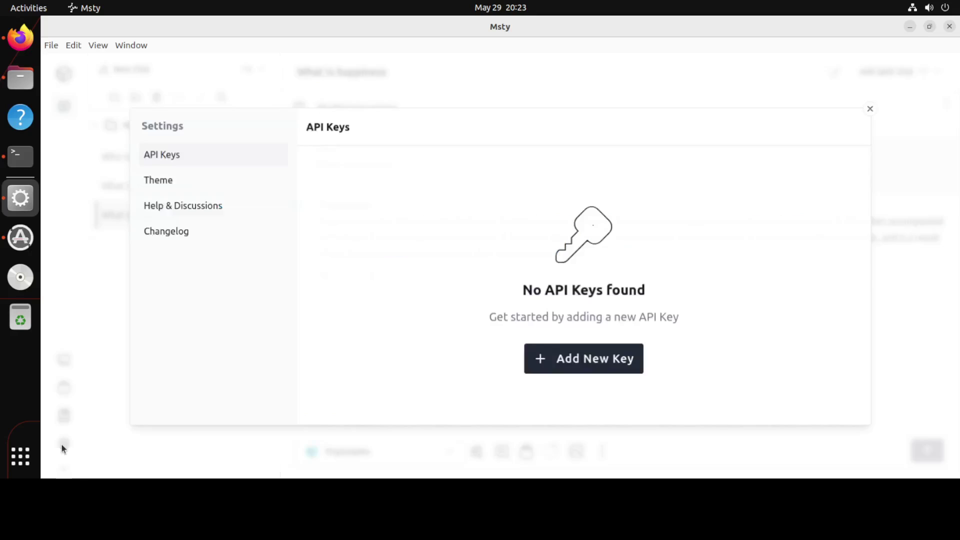
pyautogui.click(168, 180)
pyautogui.click(431, 189)
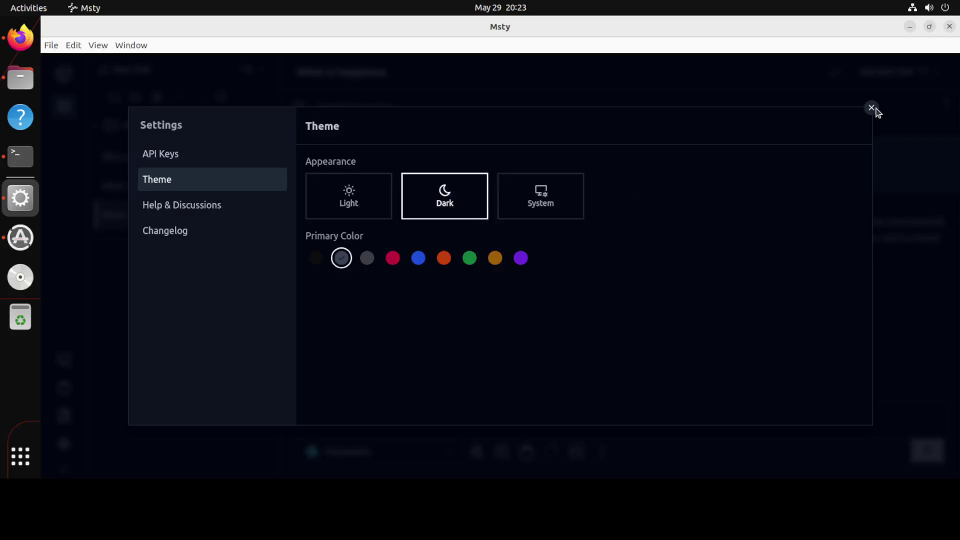
# Examine the new API key form and its provider choices, selecting Open AI, and close the settings without saving a key
pyautogui.click(178, 157)
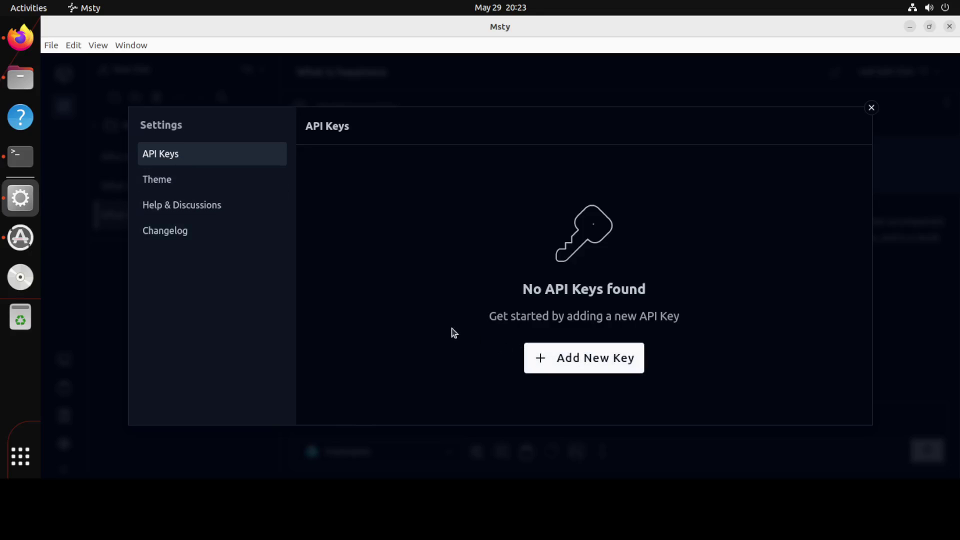
pyautogui.click(591, 360)
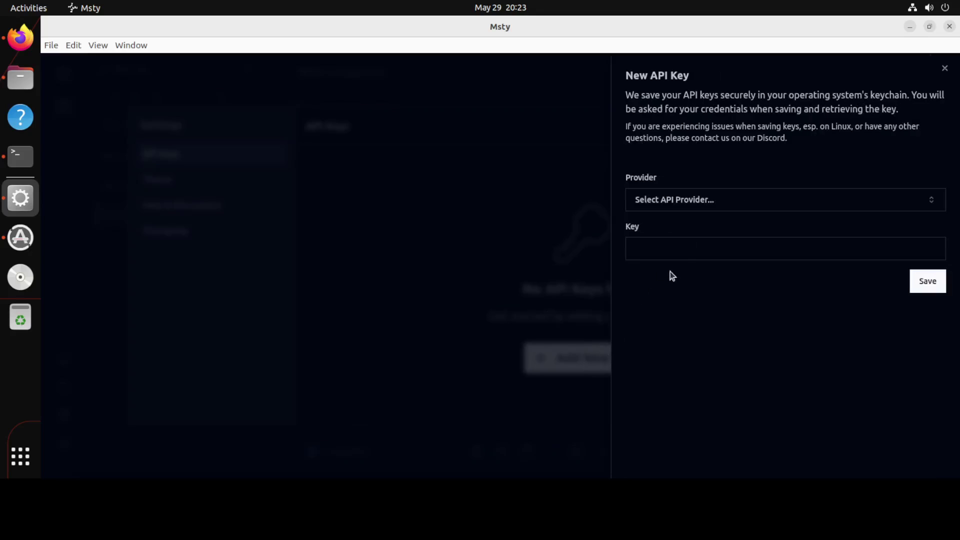
pyautogui.click(727, 200)
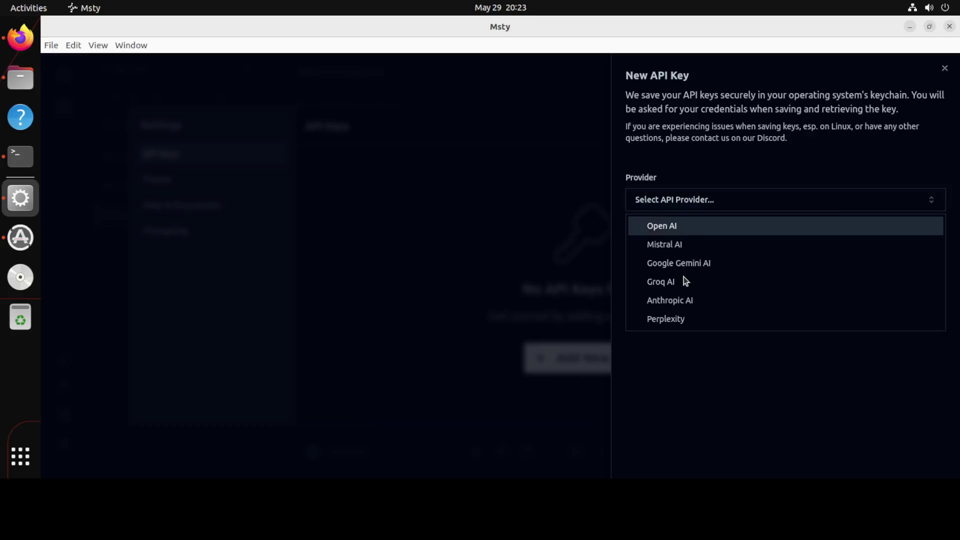
pyautogui.click(682, 223)
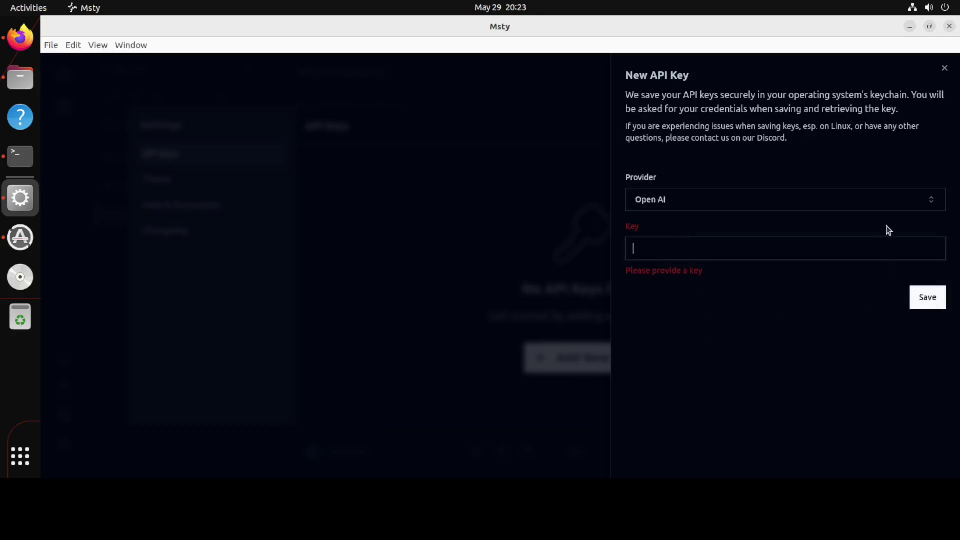
pyautogui.click(945, 68)
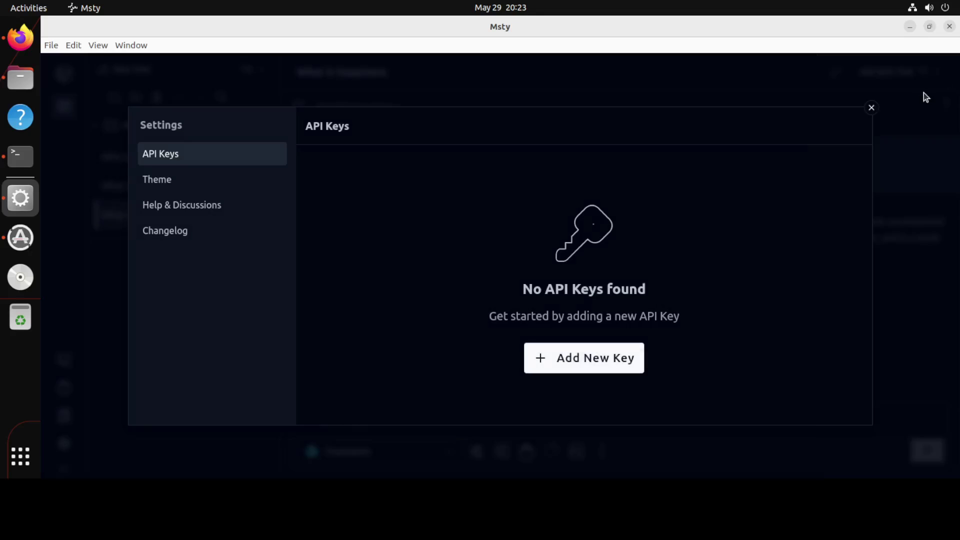
pyautogui.click(872, 109)
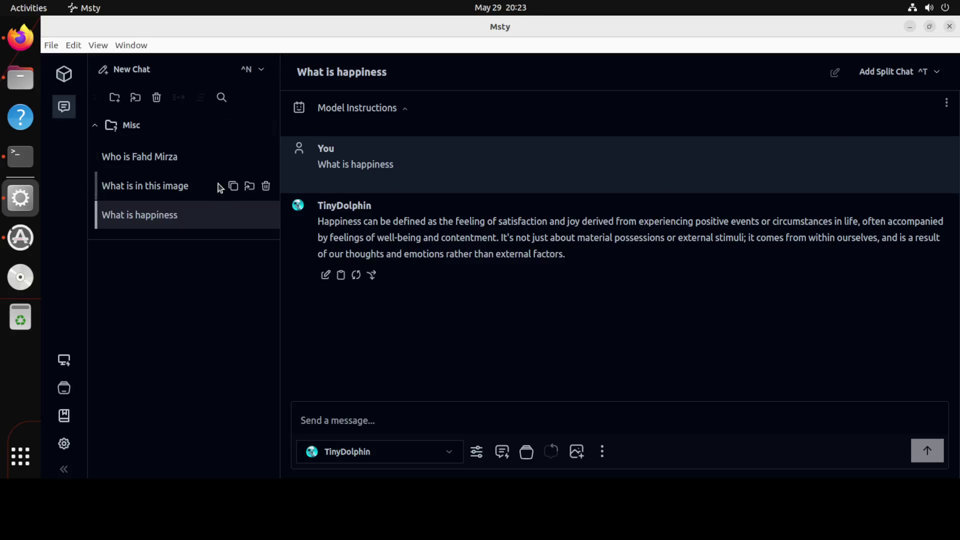
# Switch to Firefox and view the beginning of the msty.app home page
pyautogui.click(16, 45)
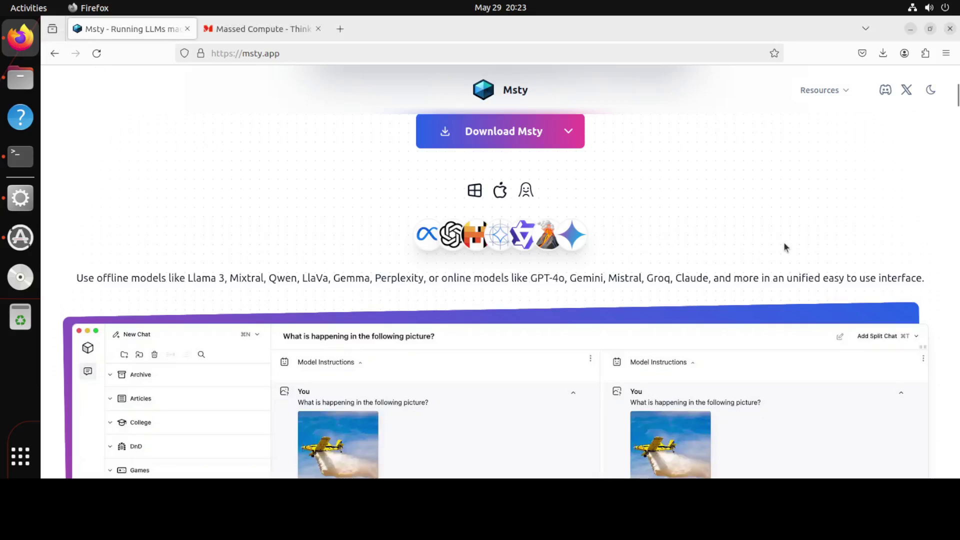
pyautogui.scroll(5, 772, 233)
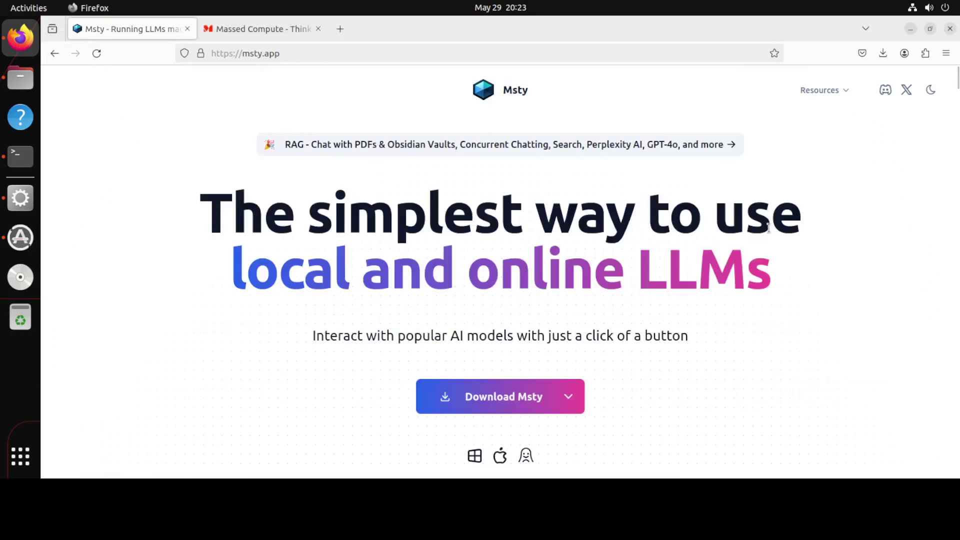